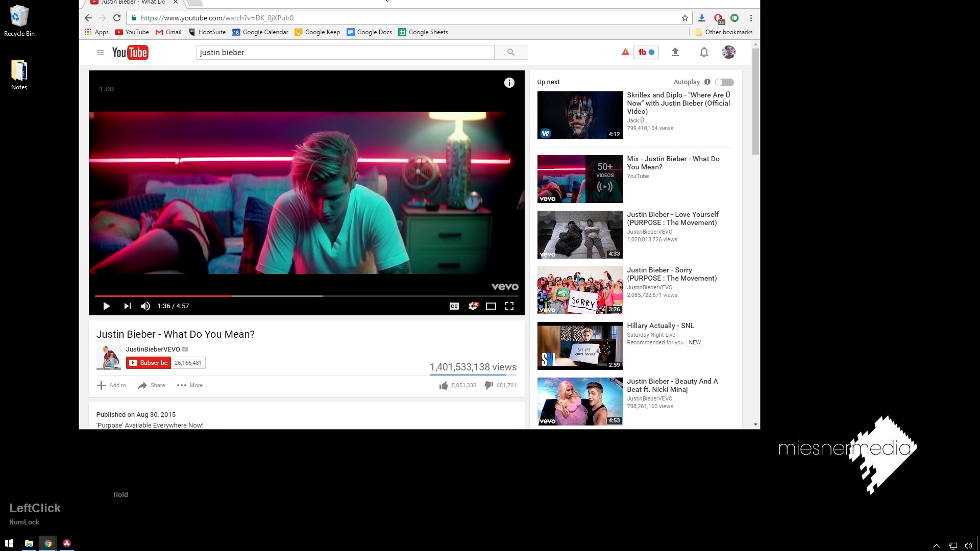
- Switch to DaVinci Resolve and bring up the neon-lit reference clip 44 in the viewer
drag(382, 0, 630, 550)
click(67, 543)
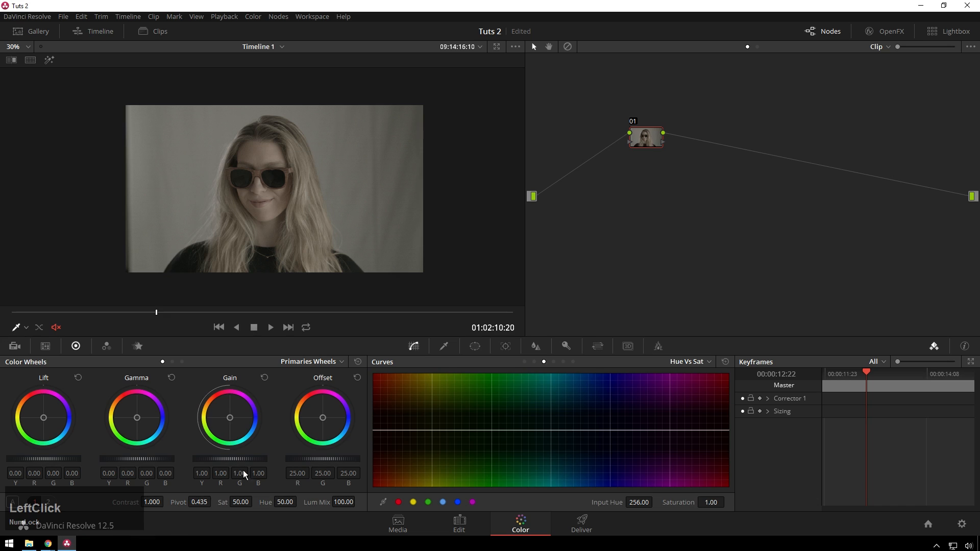
click(146, 37)
click(642, 291)
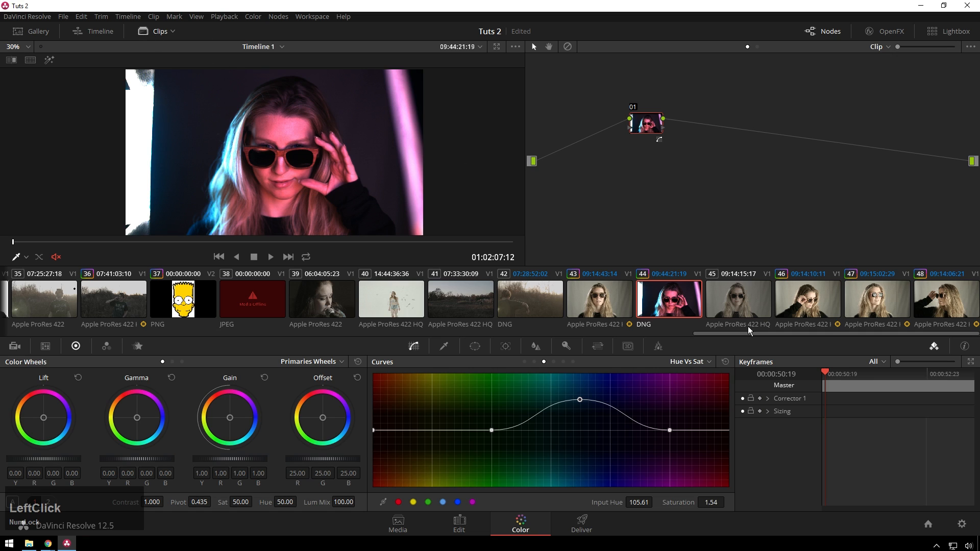
- Load the ungraded clip 45 for grading, hide the clip thumbnails and enlarge the image in the viewer
click(740, 306)
click(158, 31)
scroll(299, 169, up, 3)
scroll(299, 170, up, 1)
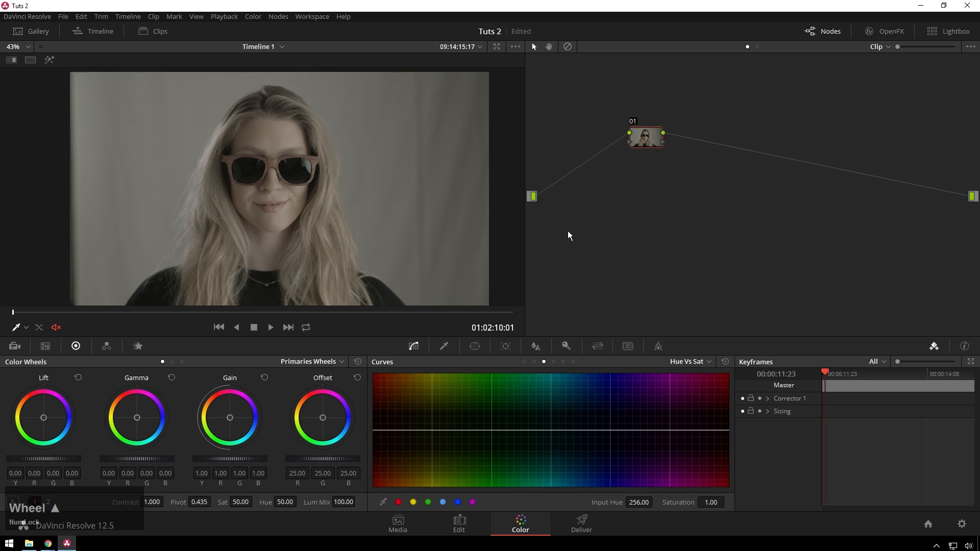
- Apply the 3D LUT "Simple Sitcom" from House LUTs Log to node 01
right_click(638, 136)
mouse_move(707, 250)
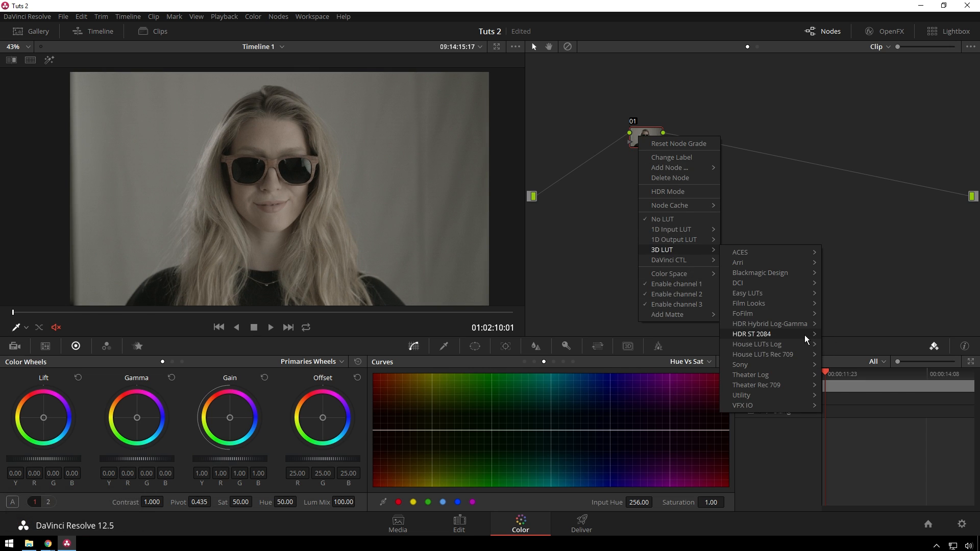
mouse_move(803, 344)
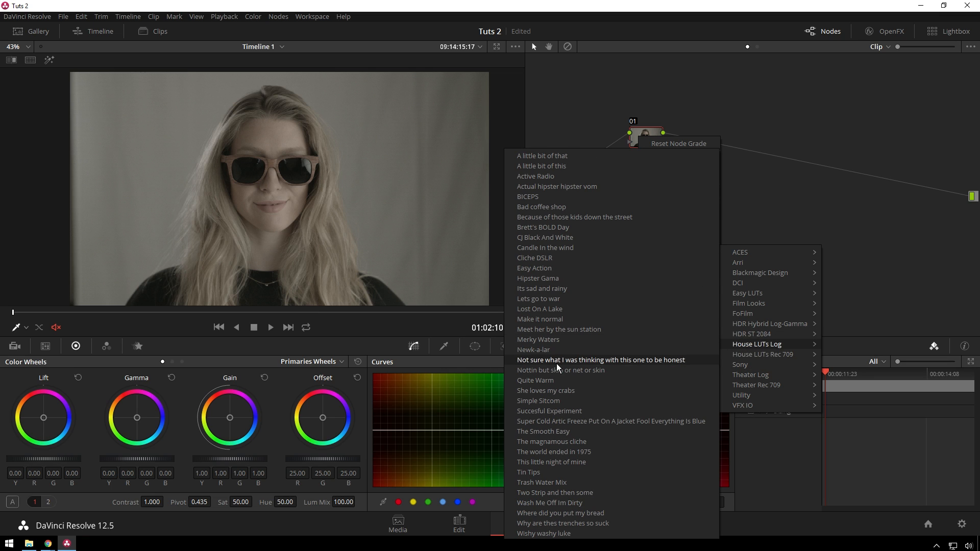
click(571, 401)
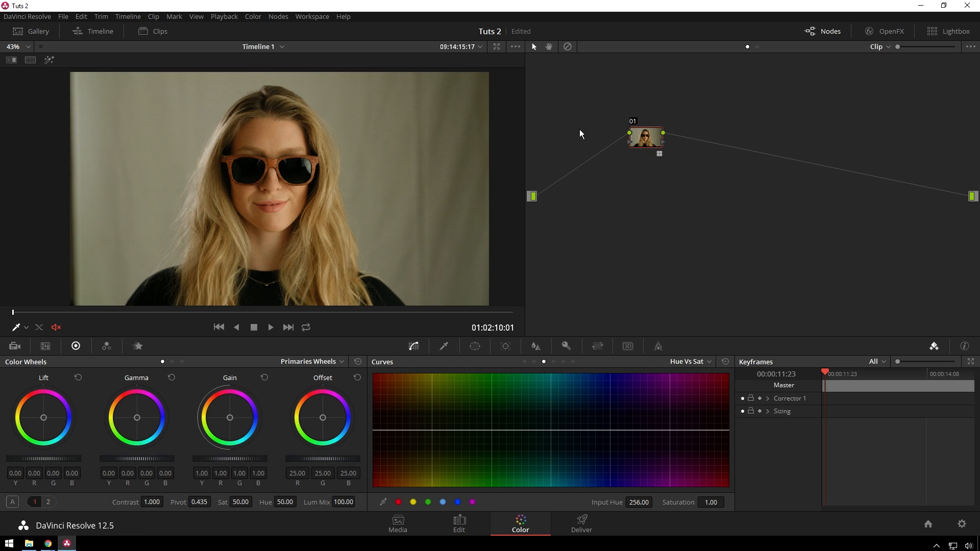
- Add a Splitter/Combiner set after node 01 and spread its channel nodes and Combiner out in the graph
key(alt+s)
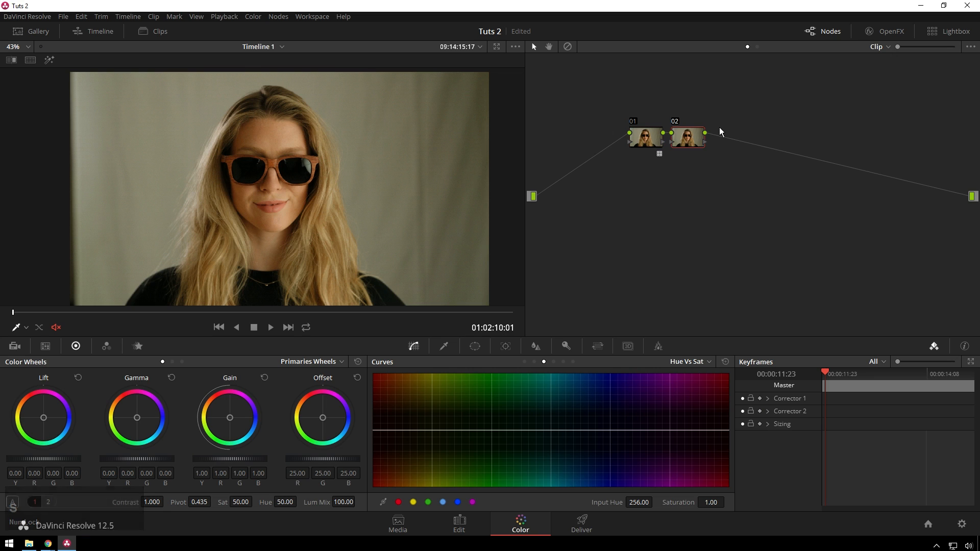
key(ctrl+z)
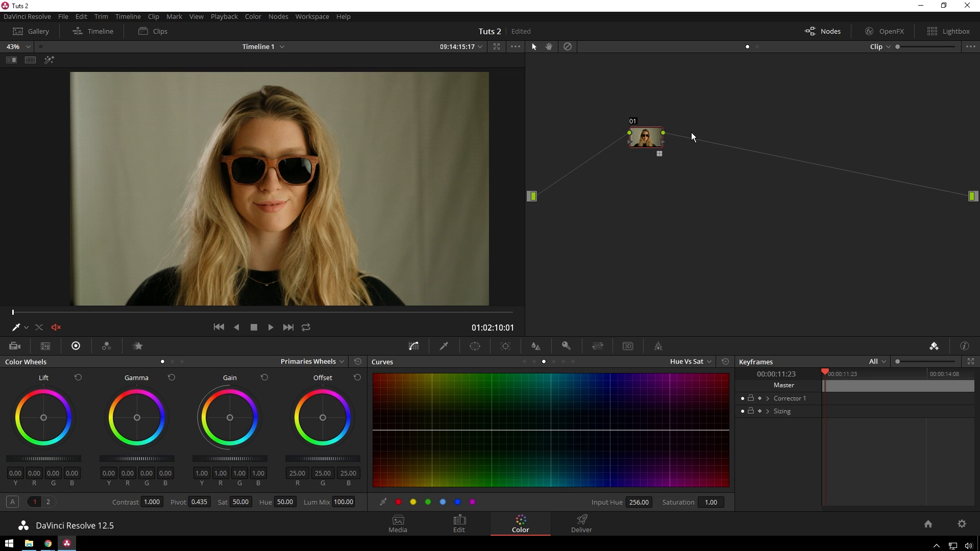
key(alt+y)
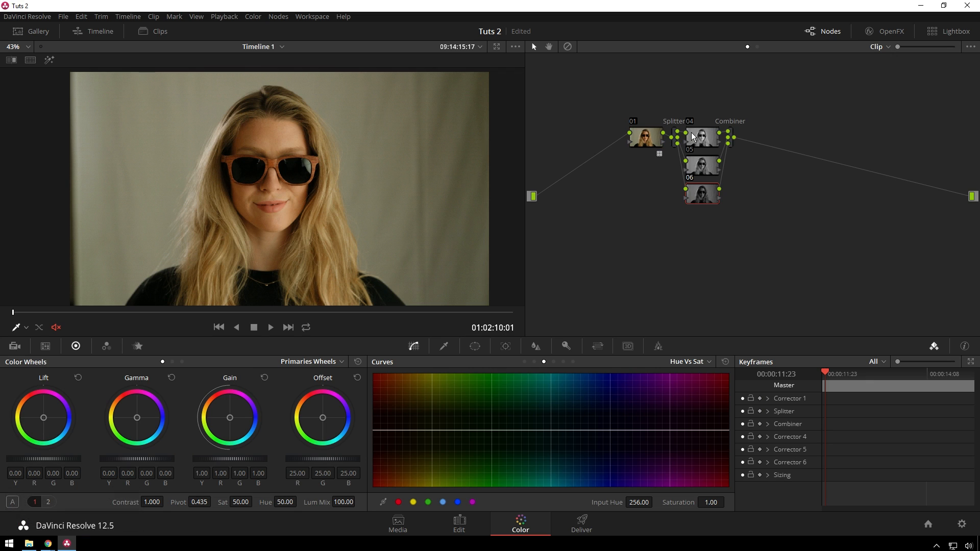
click(707, 133)
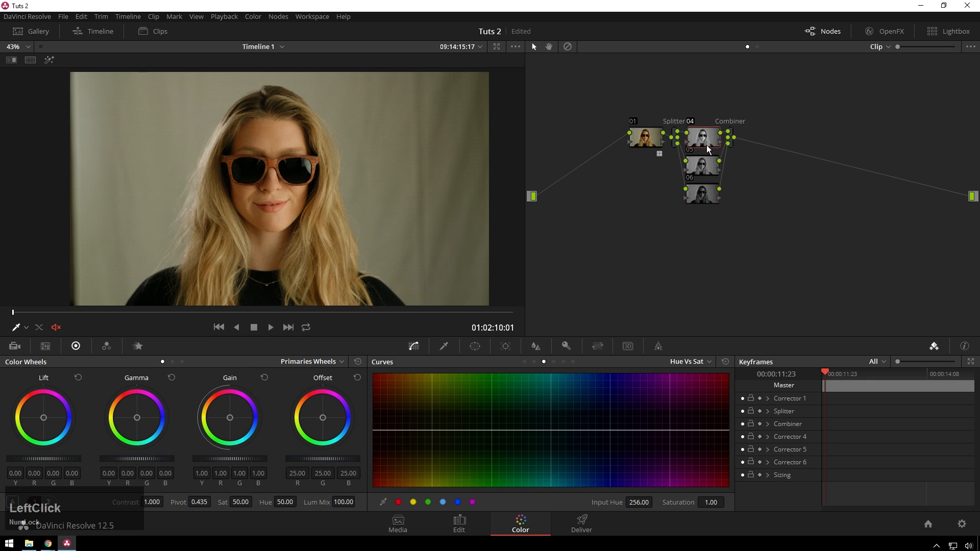
click(702, 164)
click(701, 199)
drag(777, 224, 800, 167)
click(760, 152)
- Flatten the custom curve on green channel node 05 to zero by lowering its white point fully
click(727, 180)
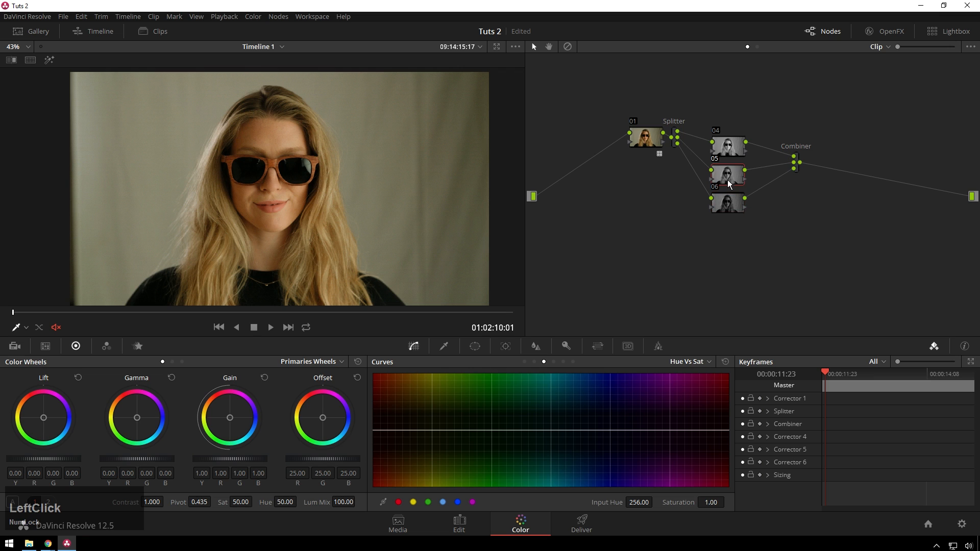
click(525, 362)
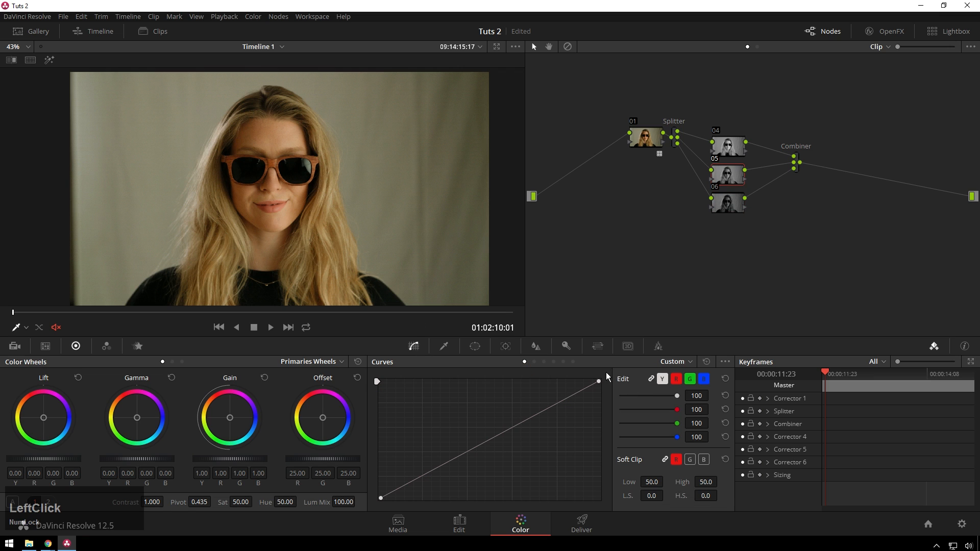
drag(598, 382, 599, 498)
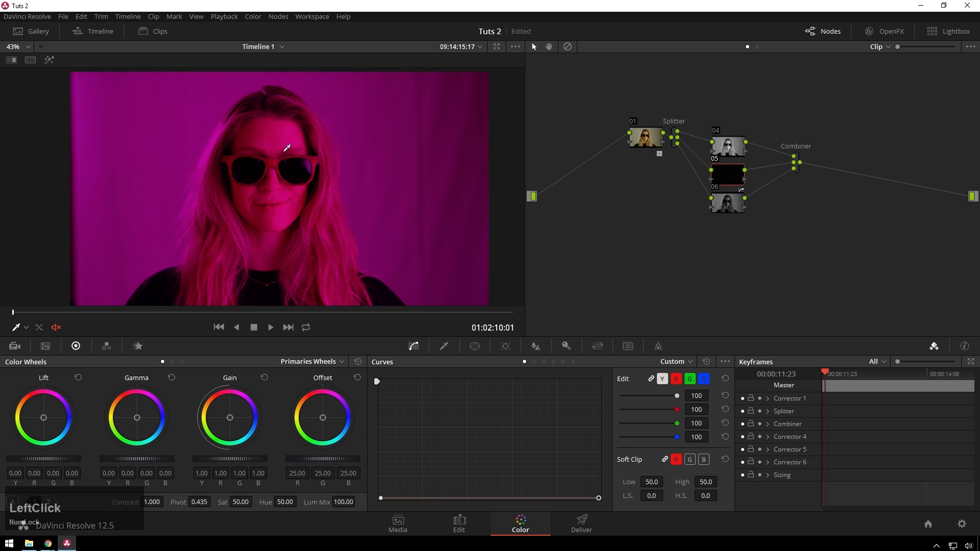
mouse_move(979, 51)
mouse_down()
mouse_move(675, 51)
mouse_move(979, 51)
mouse_up()
- Lift the curve on blue channel node 06 strongly through the lower midtones, and pull down the upper curve on red channel node 04
click(730, 204)
click(730, 204)
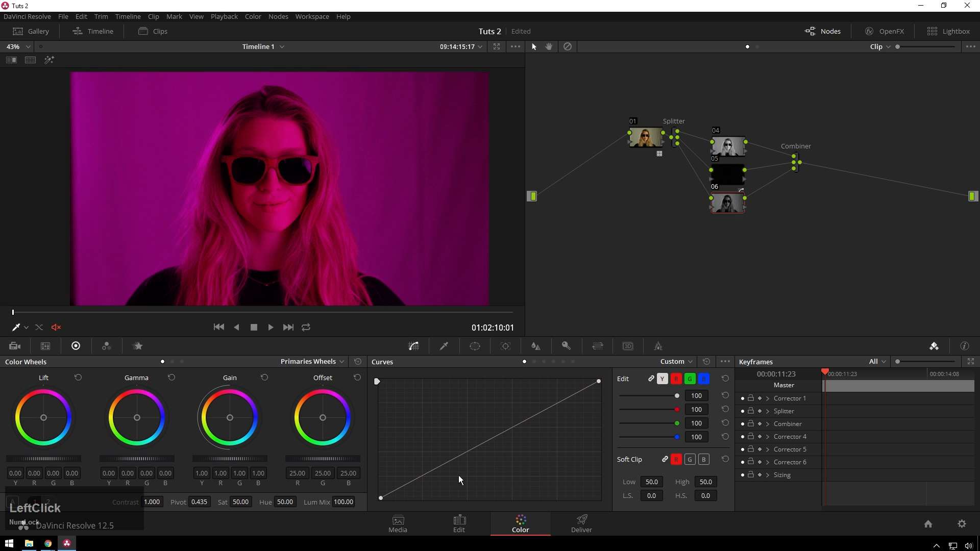
mouse_move(383, 496)
mouse_down()
mouse_move(379, 476)
mouse_move(381, 497)
mouse_up()
drag(449, 461, 448, 412)
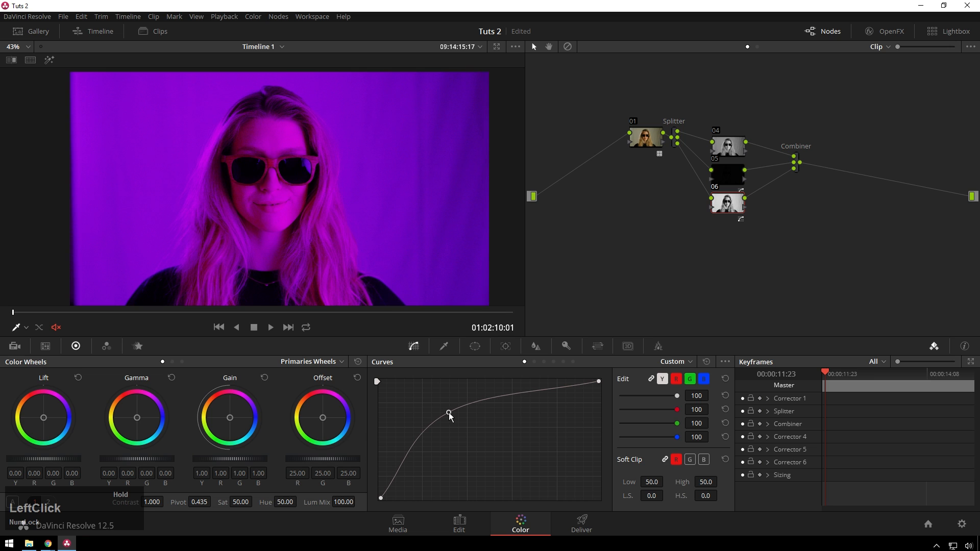
click(730, 145)
drag(510, 428, 567, 412)
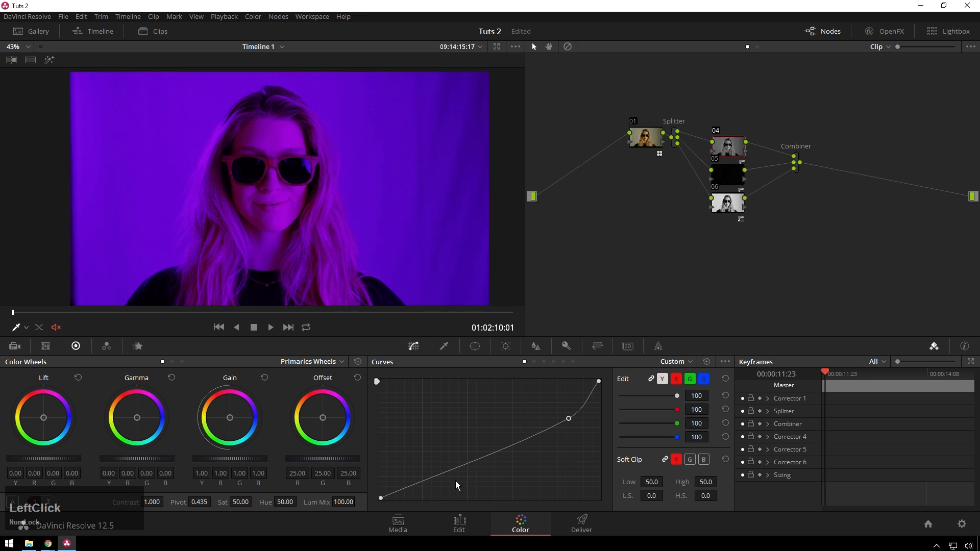
- Reduce the curve lift on node 06 and reshape node 04's curve into an S with darker shadows and brighter highlights
click(724, 213)
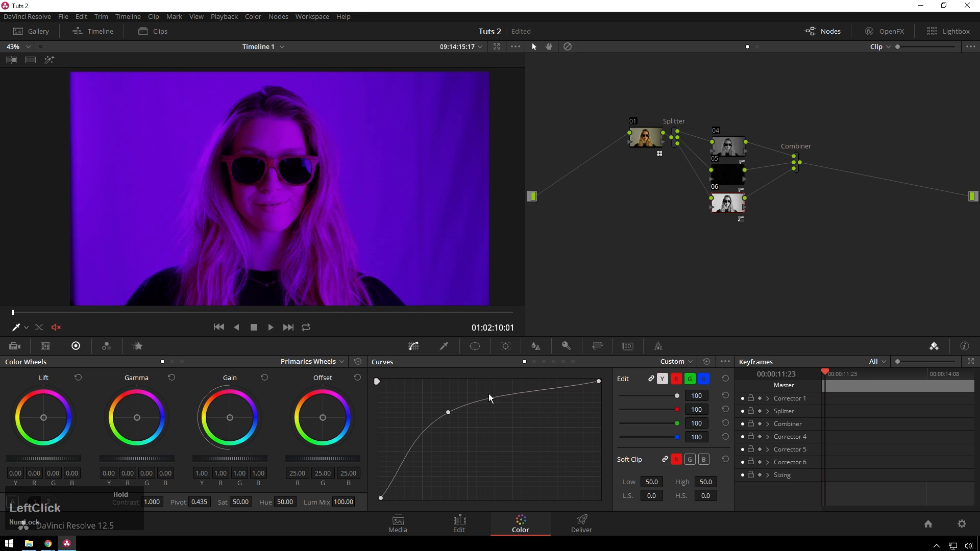
drag(449, 412, 422, 439)
click(717, 145)
drag(568, 420, 470, 474)
drag(562, 406, 557, 397)
drag(470, 474, 461, 473)
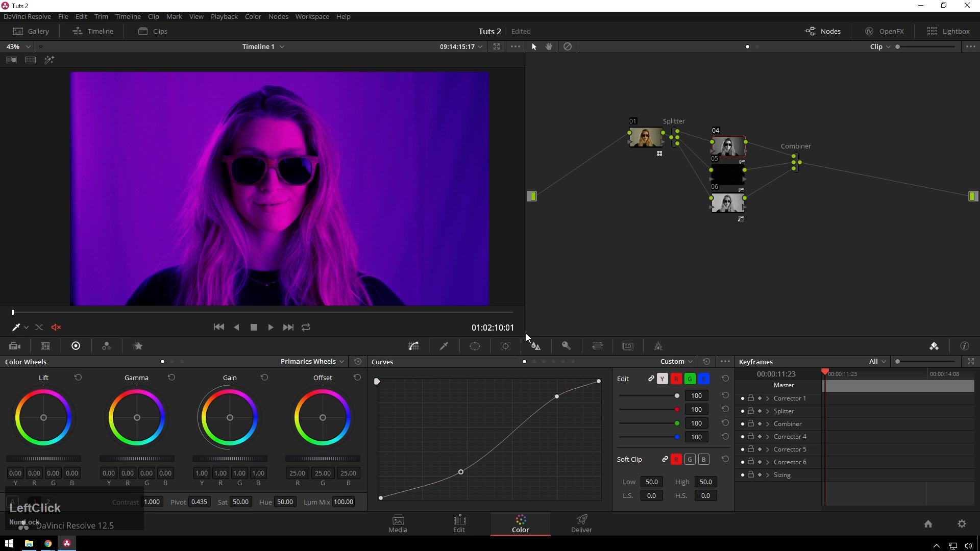
- Add a serial node after the Combiner, give it a parallel layer node with a Layer Mixer, and reposition the group
click(800, 172)
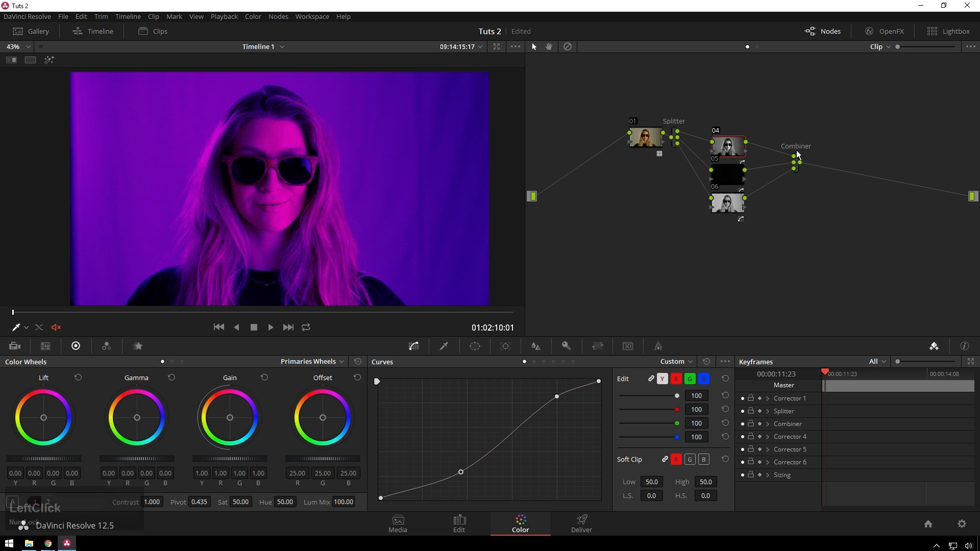
click(799, 172)
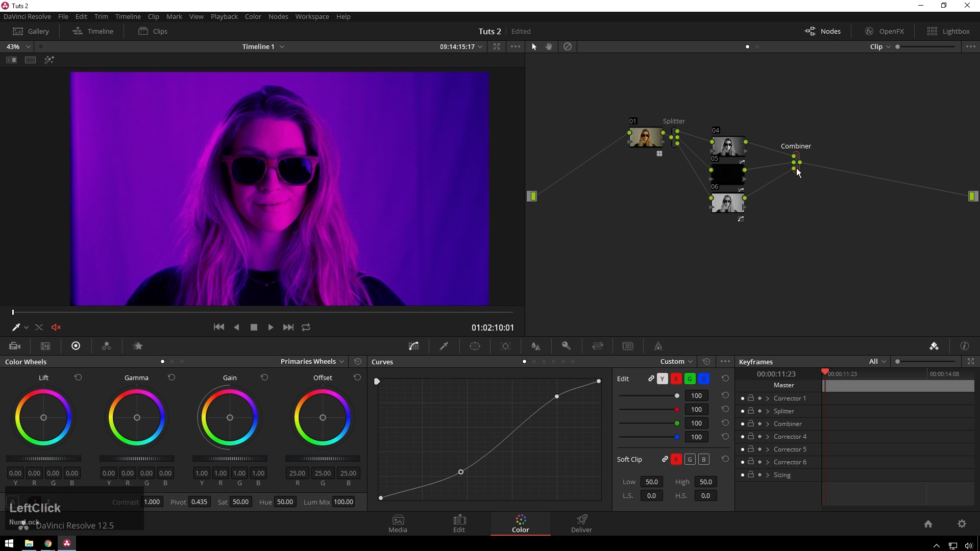
key(alt+s)
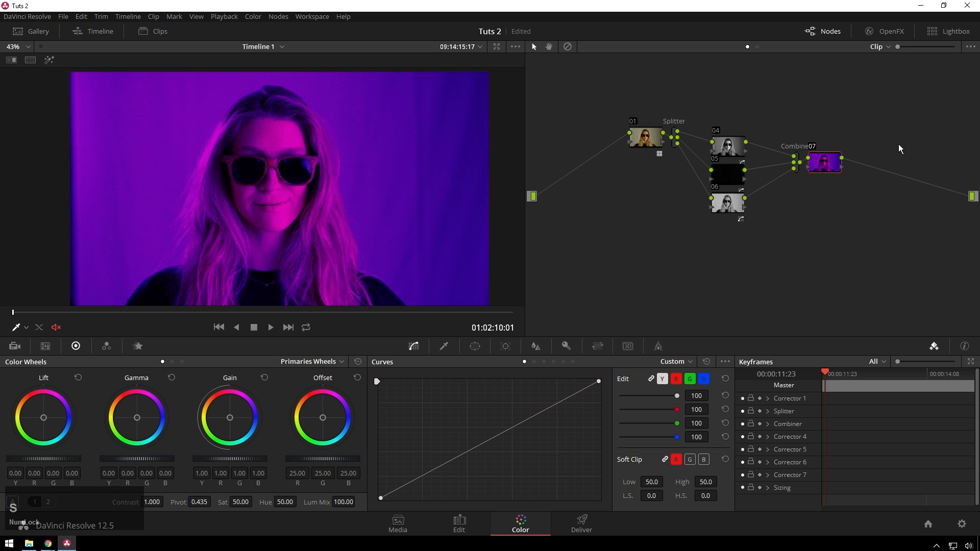
key(alt+l)
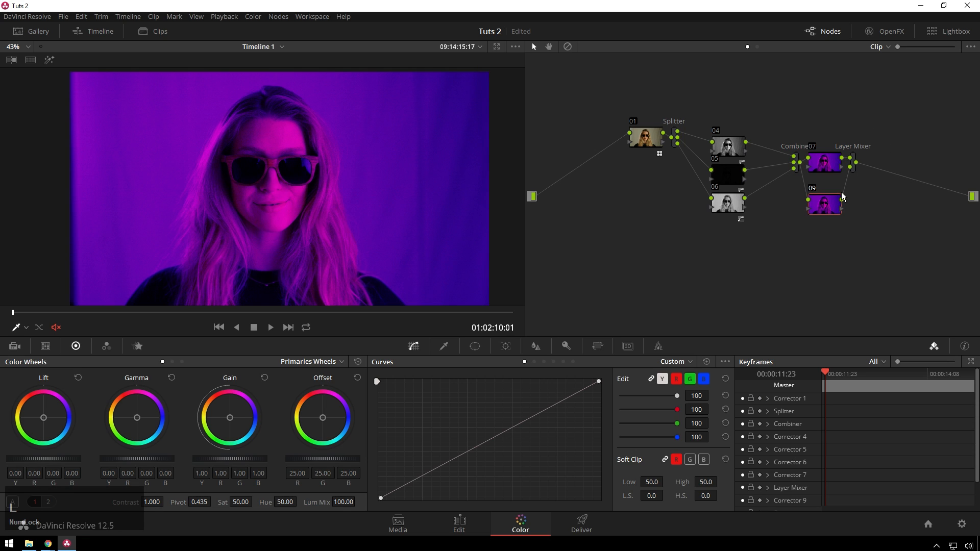
drag(881, 218, 843, 130)
click(889, 186)
- Replace the Combiner's connection to node 07 with a direct link from node 01's output
click(841, 131)
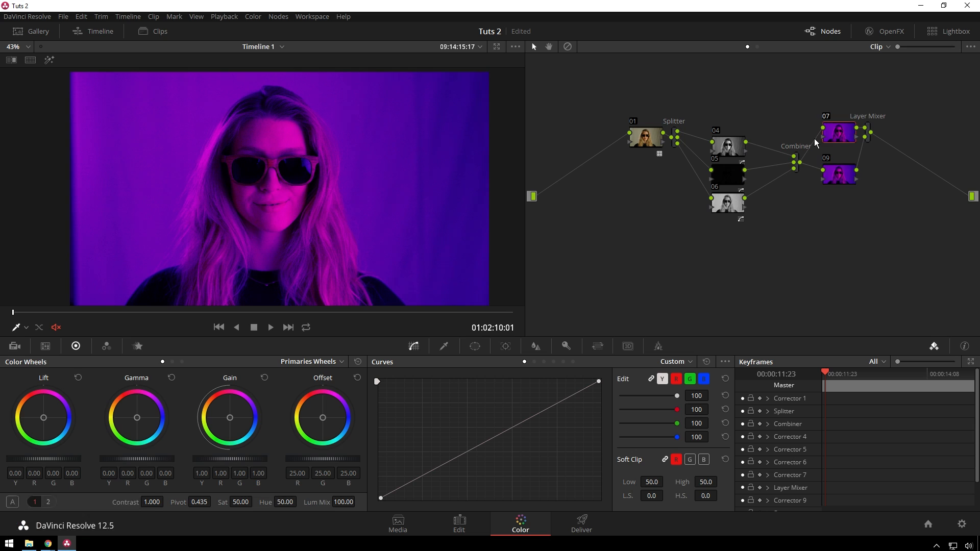
key(Delete)
drag(822, 127, 642, 98)
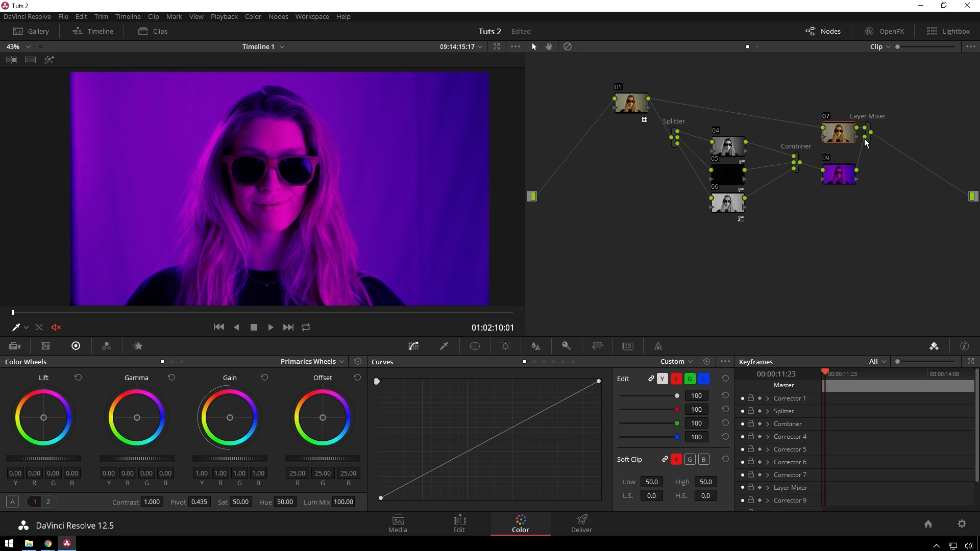
- Set the Layer Mixer's composite mode to Softlight and add a serial node after it
right_click(868, 139)
mouse_move(892, 197)
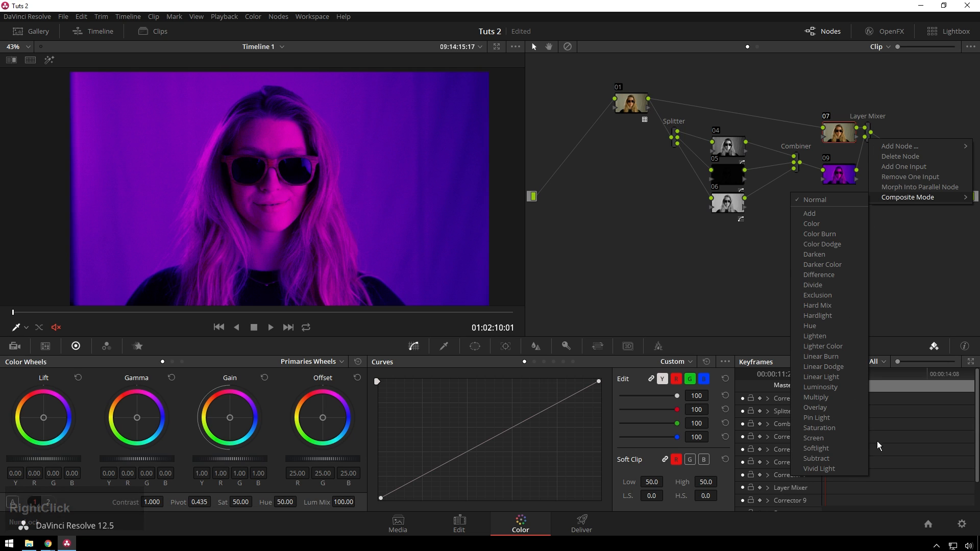
click(829, 449)
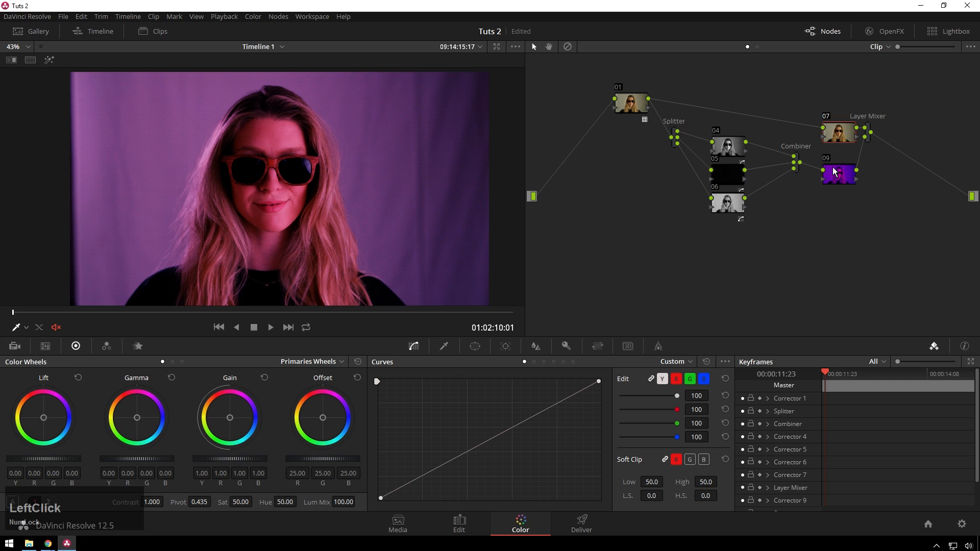
click(867, 136)
key(alt+s)
- Brighten node 01's upper midtones with a raised custom curve point while anchoring the shadows with a second point
click(622, 107)
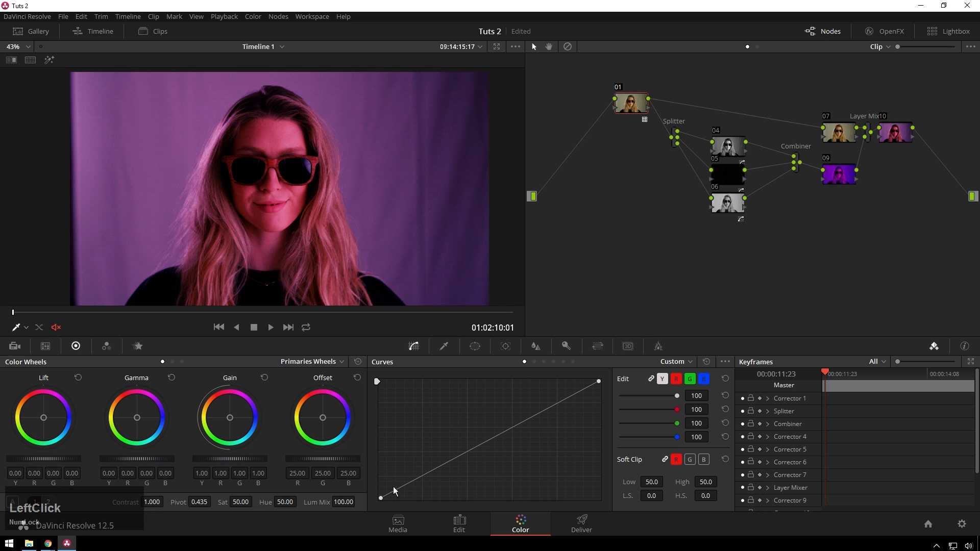
click(406, 482)
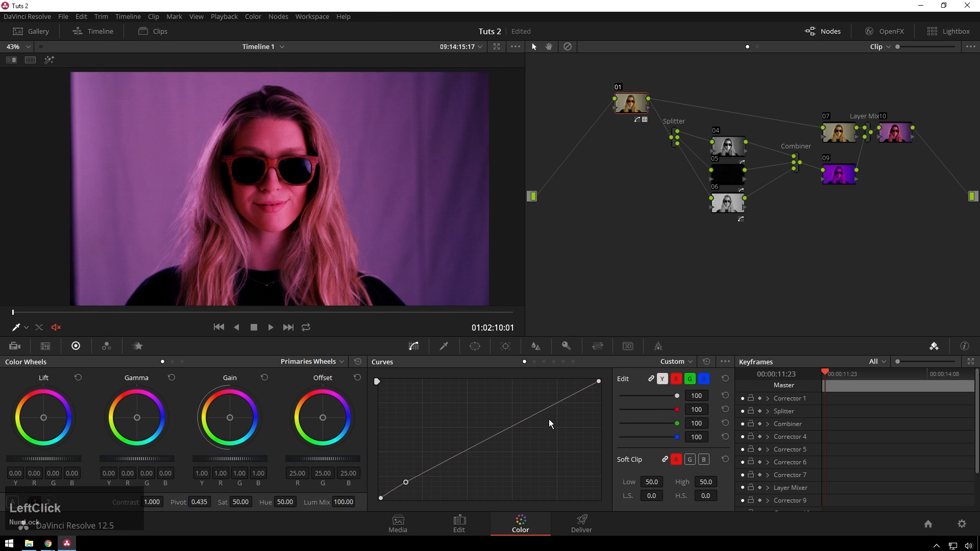
click(536, 406)
drag(536, 406, 537, 408)
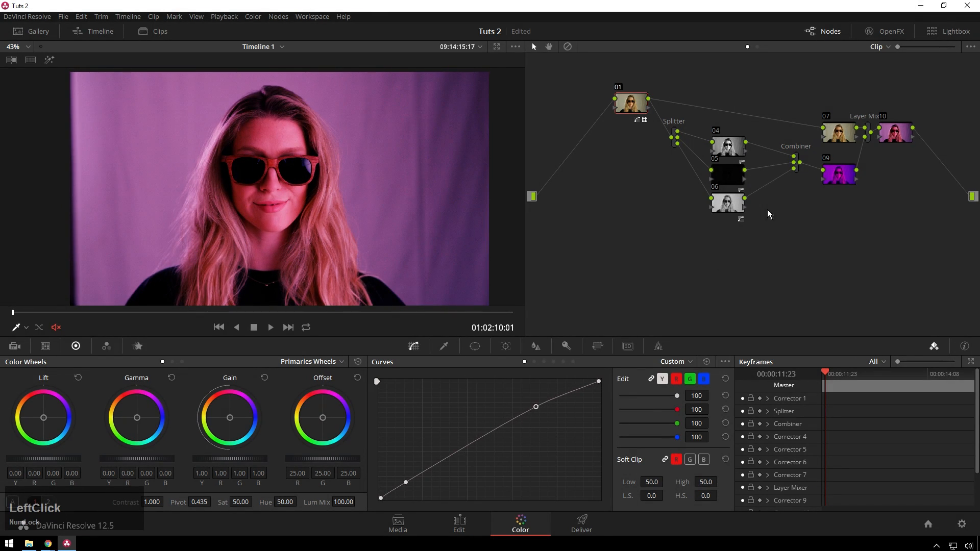
- On node 10, set saturation to 56.20, shift gamma to R -0.08, G 0.02, B 0.07 and gain to R 1.09, G 0.95, B 1.19
click(897, 133)
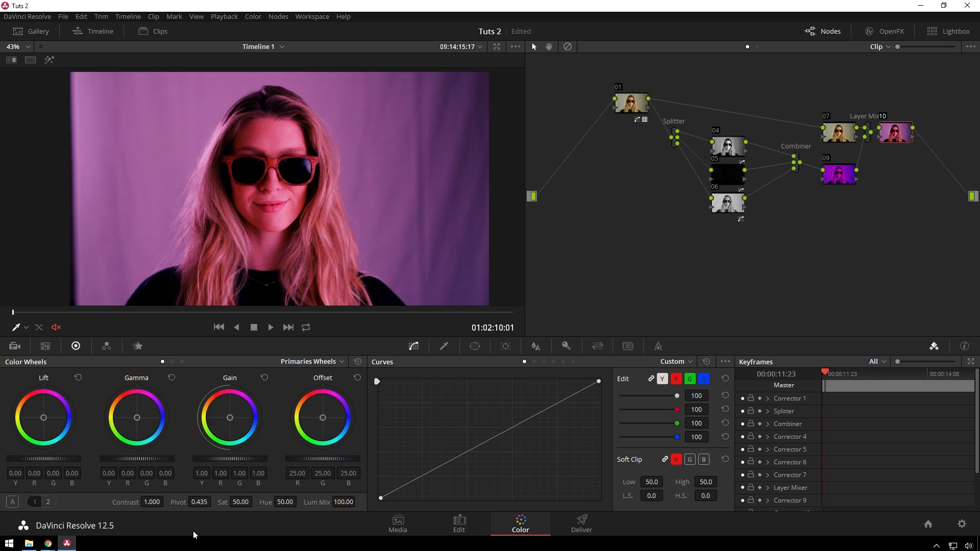
click(235, 502)
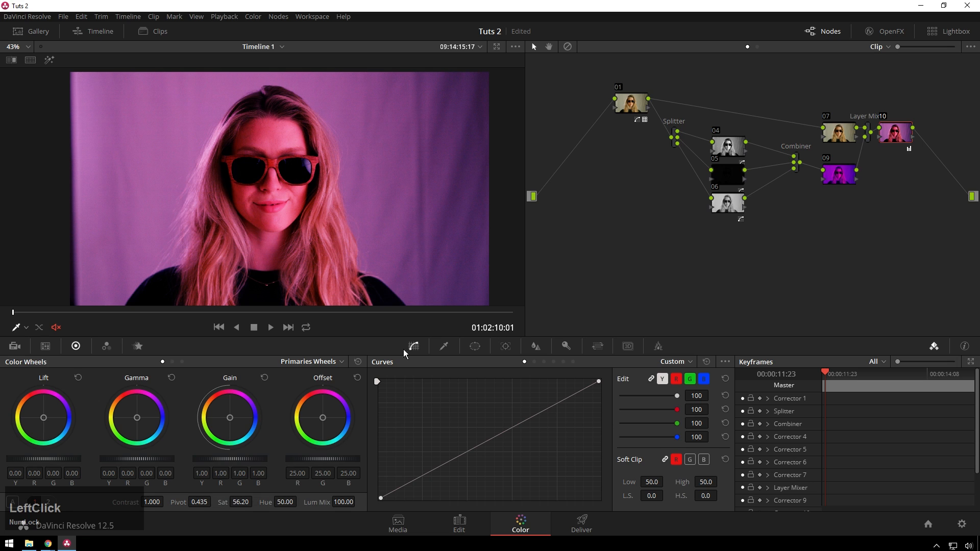
drag(137, 418, 143, 425)
drag(229, 418, 341, 348)
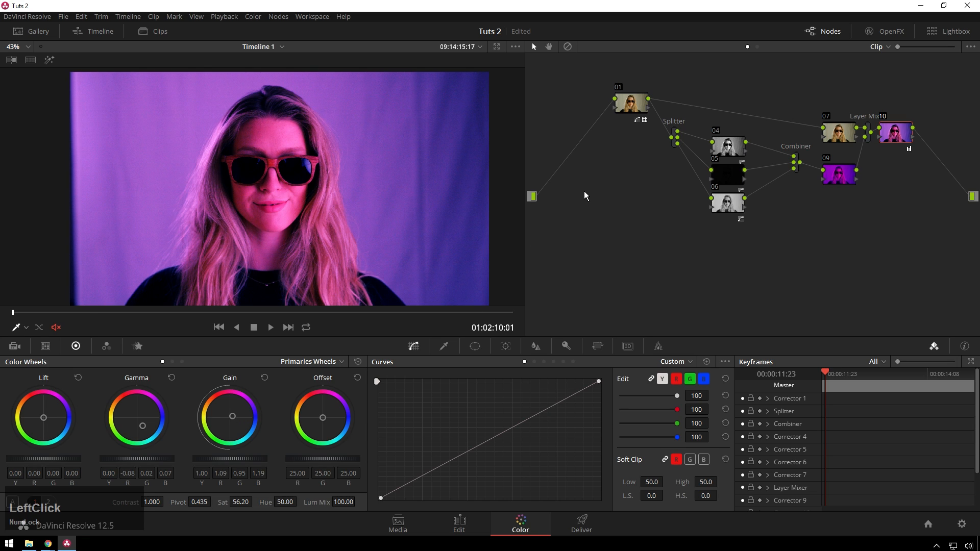
click(604, 317)
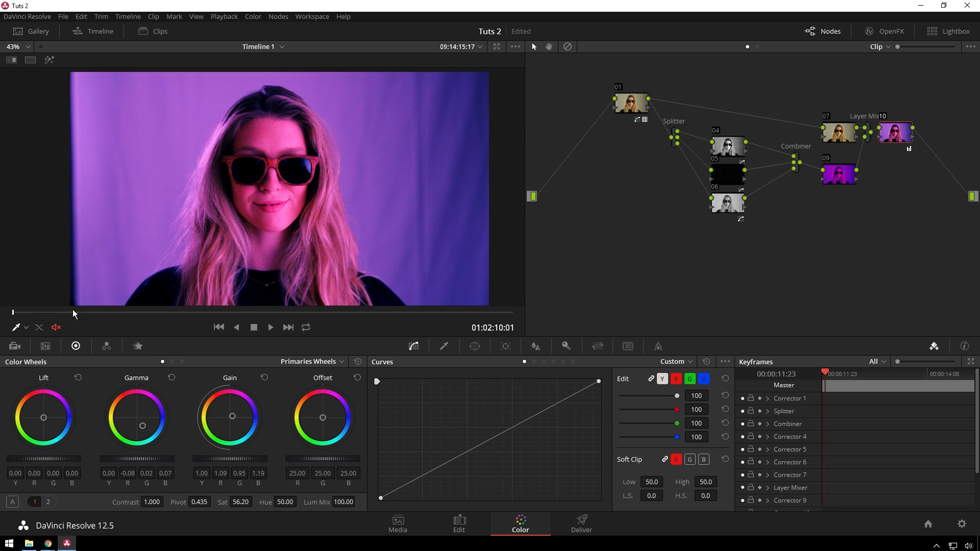
- Rearrange the nodes into a tighter layout, moving the channel nodes, Combiner and Layer Mixer group closer together
mouse_move(21, 312)
mouse_down()
mouse_move(477, 313)
mouse_move(13, 313)
mouse_up()
drag(910, 246, 585, 118)
drag(848, 271, 755, 185)
drag(728, 275, 652, 147)
drag(673, 157, 652, 158)
drag(827, 253, 722, 123)
click(763, 264)
scroll(460, 168, up, 2)
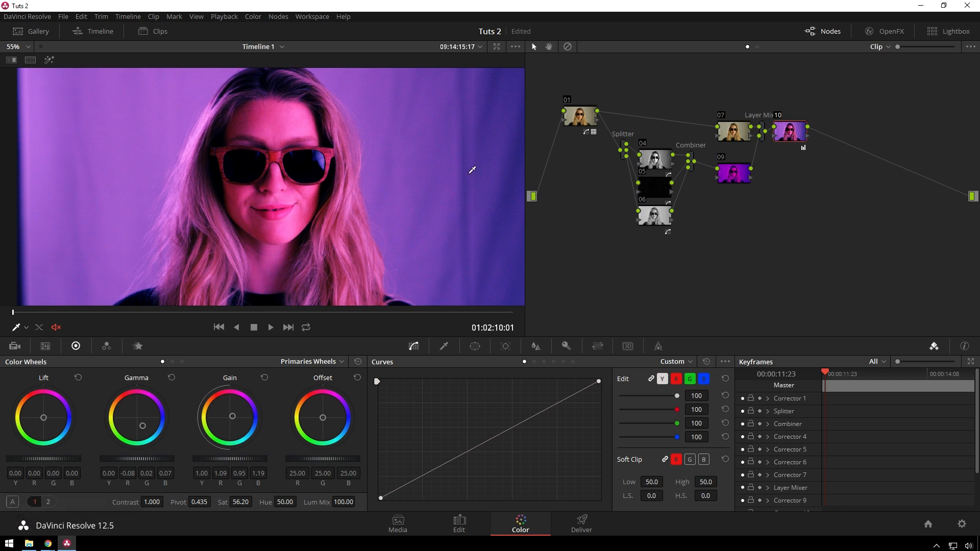
scroll(458, 170, down, 3)
scroll(458, 170, up, 1)
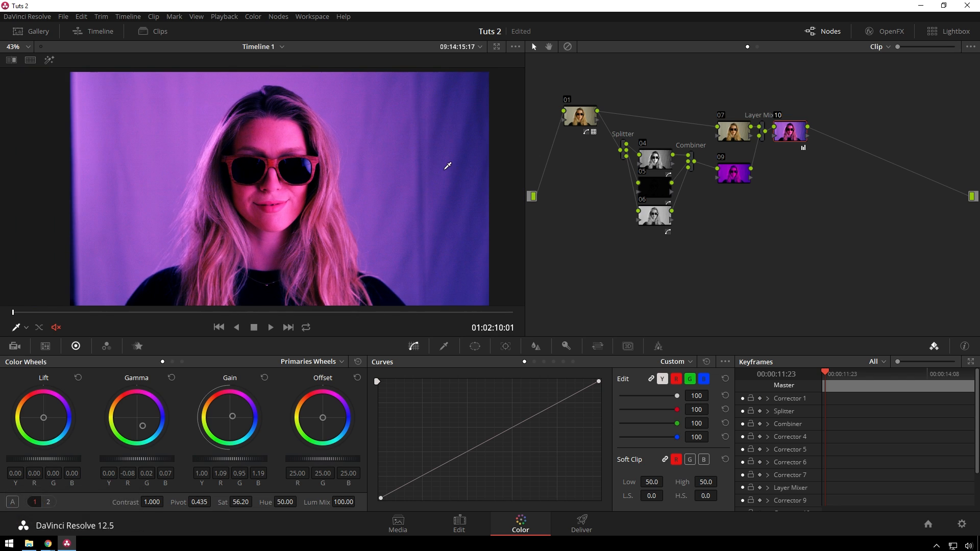
- Apply noise reduction to node 01 through the Motion Effects controls
click(587, 120)
click(138, 346)
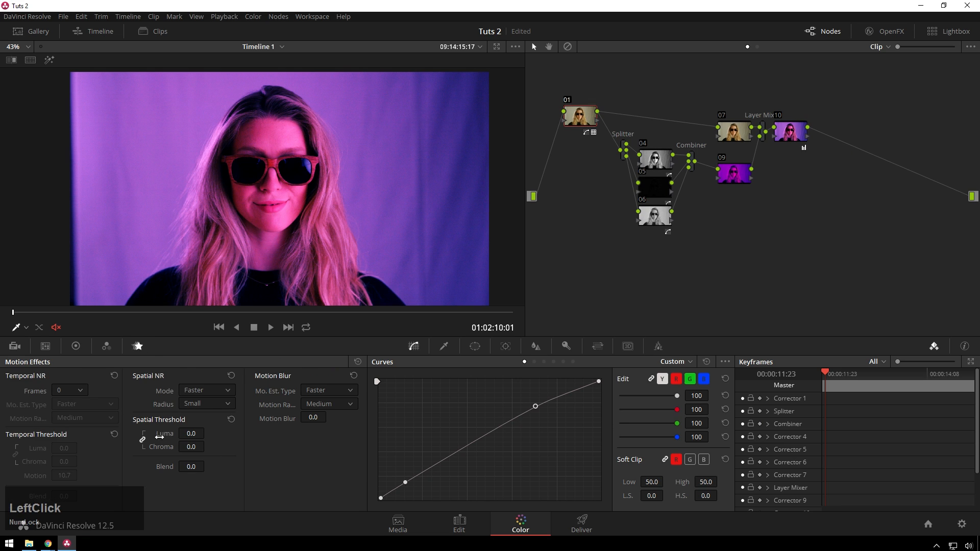
- Add a serial node after node 10 and enable a circle window on it
click(776, 134)
key(alt+s)
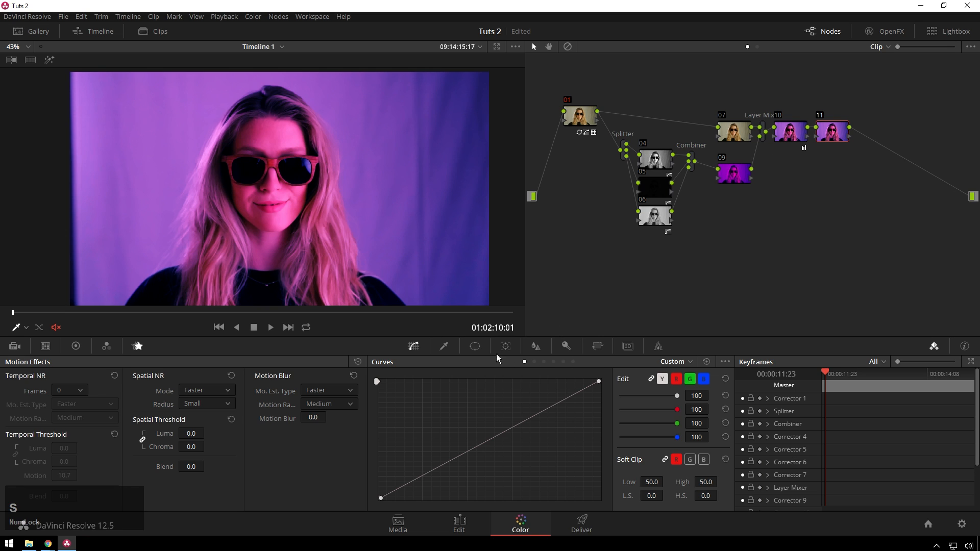
click(480, 347)
click(390, 412)
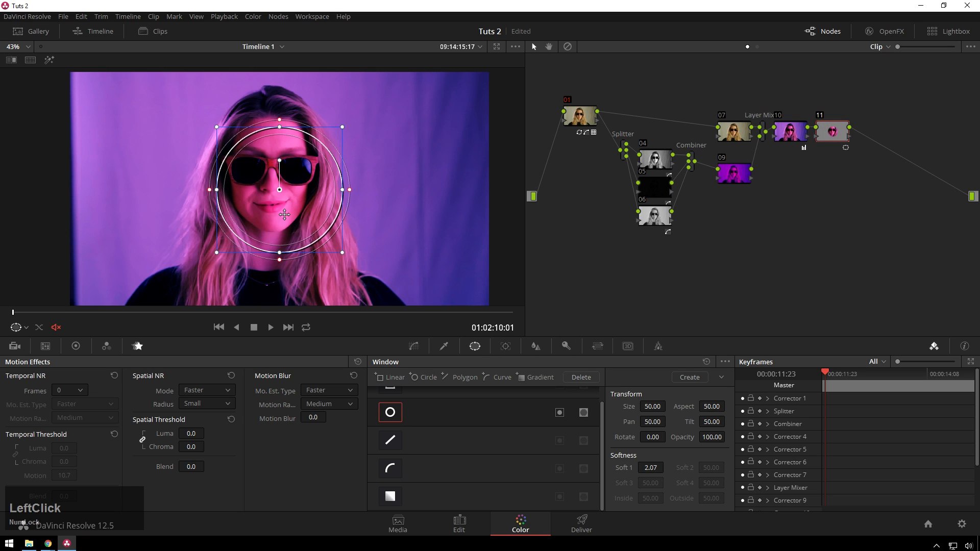
- Fit the circle window around the face with size 38.80, aspect 38.82 and softness 5.45, and raise the node's gamma to 0.09
drag(326, 179, 320, 179)
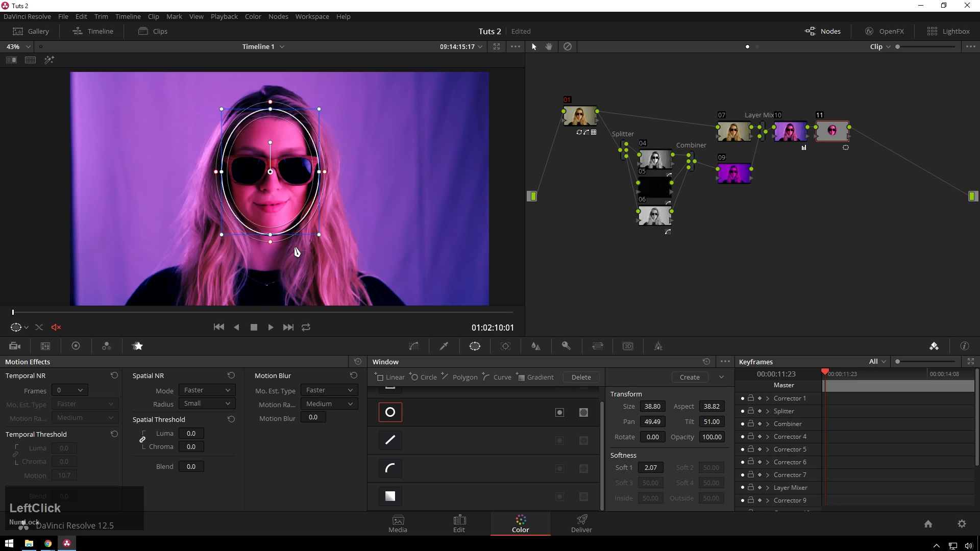
drag(278, 244, 274, 256)
click(75, 346)
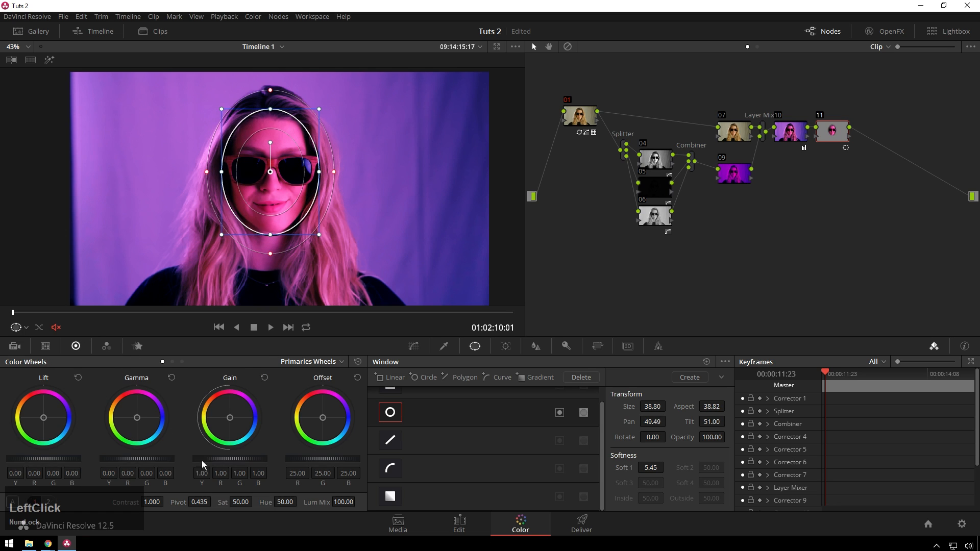
scroll(146, 463, up, 5)
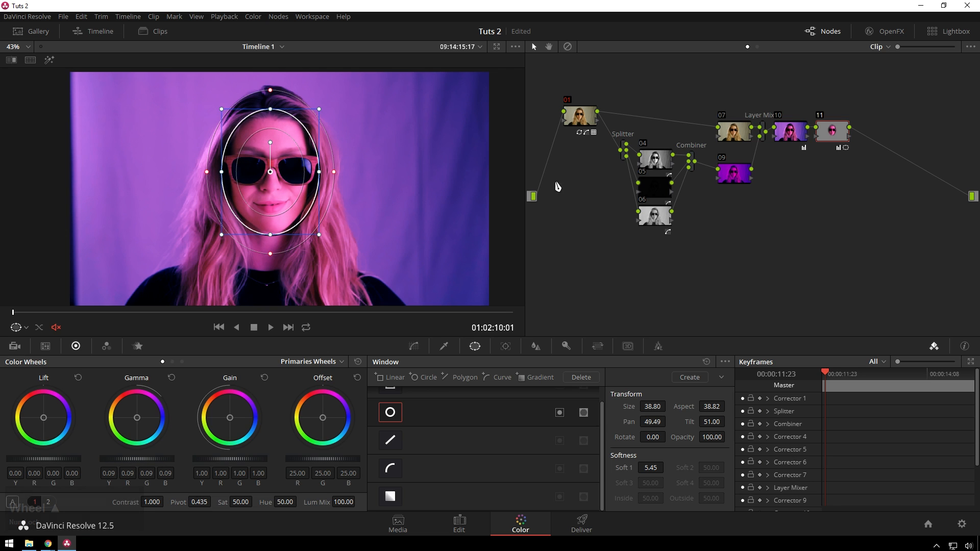
- Add a parallel node with an inverted circle window around the woman, about size 44.55 and aspect 44.56, with softness 22.96
key(alt+p)
click(390, 412)
drag(343, 254, 434, 342)
scroll(387, 245, down, 3)
drag(387, 199, 425, 198)
drag(284, 198, 272, 193)
click(559, 413)
- Darken the area outside the inverted window with gamma -0.03 and gain 0.94, and fine-tune the window's placement
scroll(153, 455, down, 2)
scroll(208, 461, down, 2)
drag(288, 236, 286, 233)
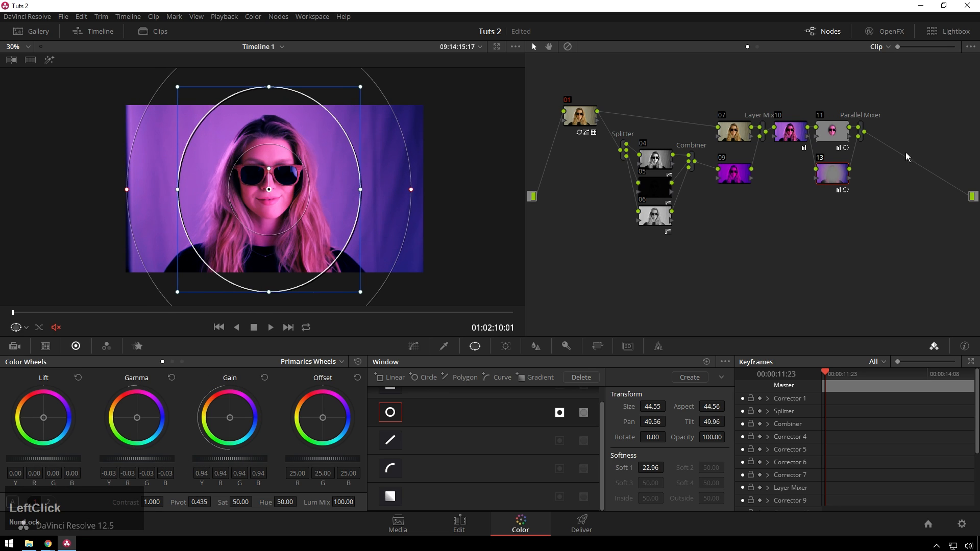
- Apply the Lens Blur effect to node 13 with a blur strength of 5.00 and close the OpenFX library
click(906, 33)
scroll(831, 182, down, 5)
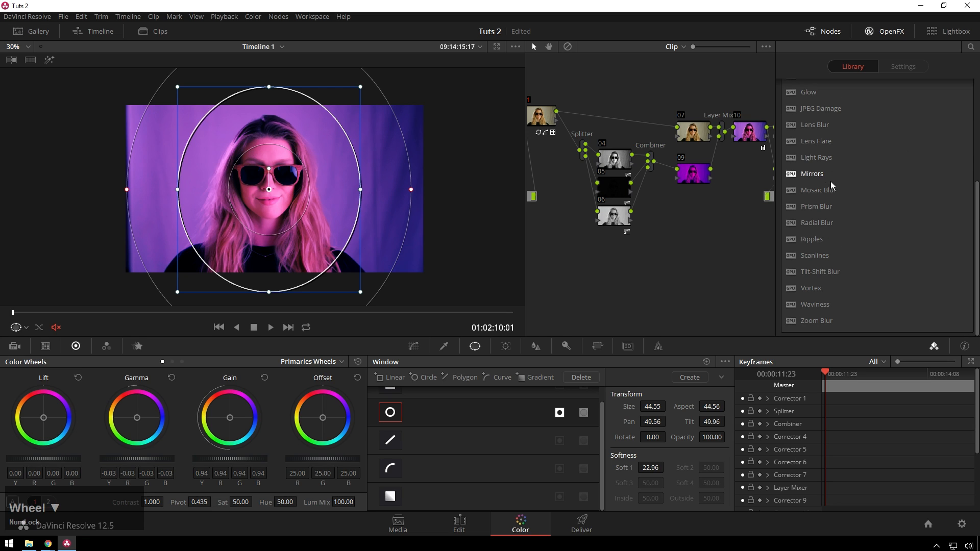
scroll(830, 161, up, 5)
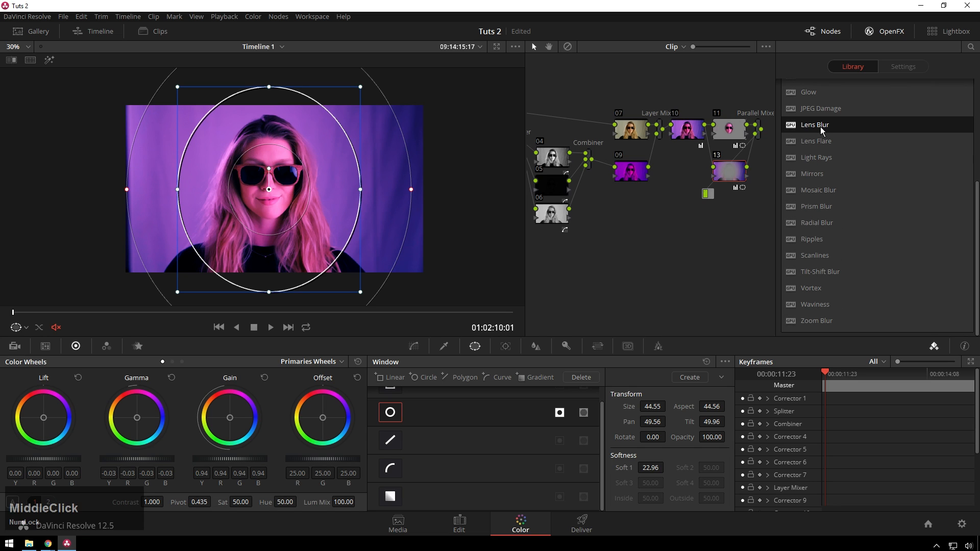
drag(820, 127, 732, 178)
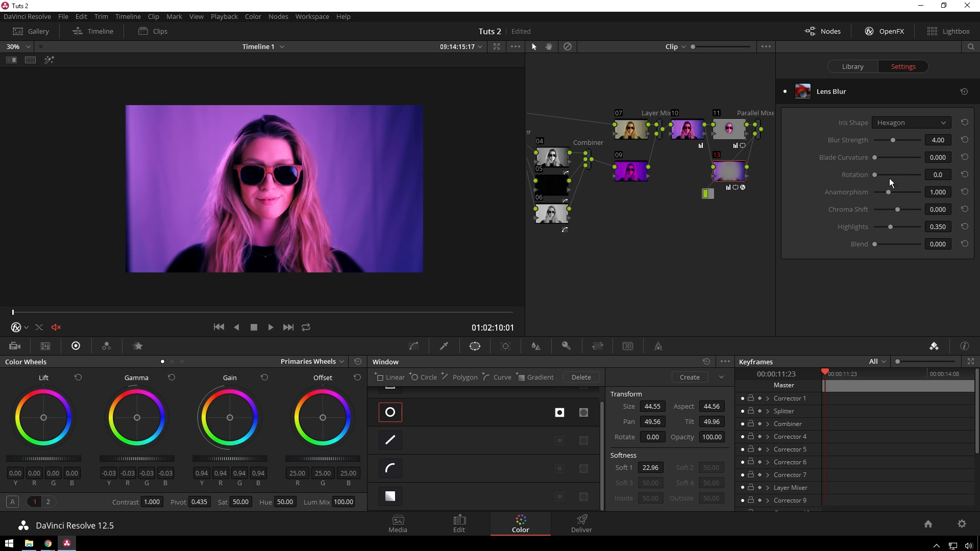
drag(895, 138, 897, 142)
scroll(520, 187, up, 2)
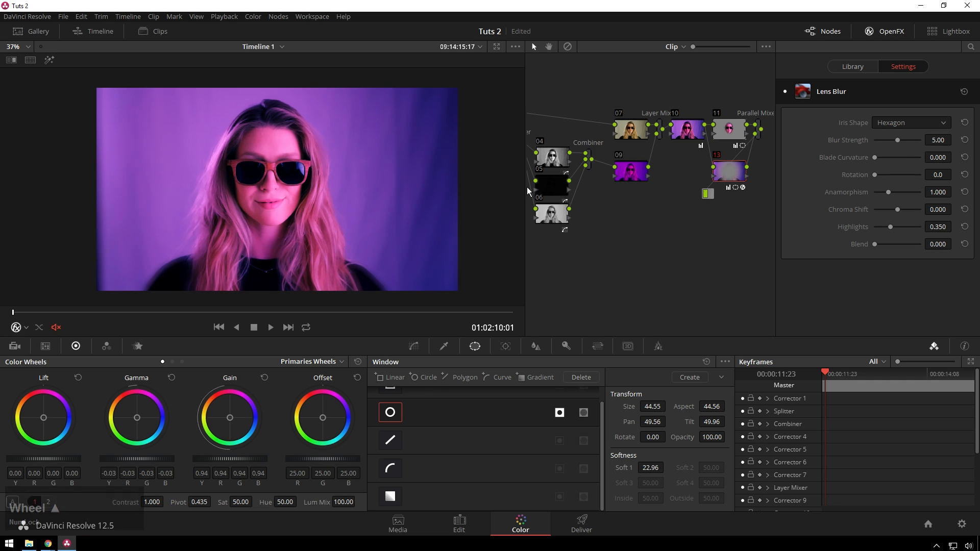
drag(490, 550, 548, 550)
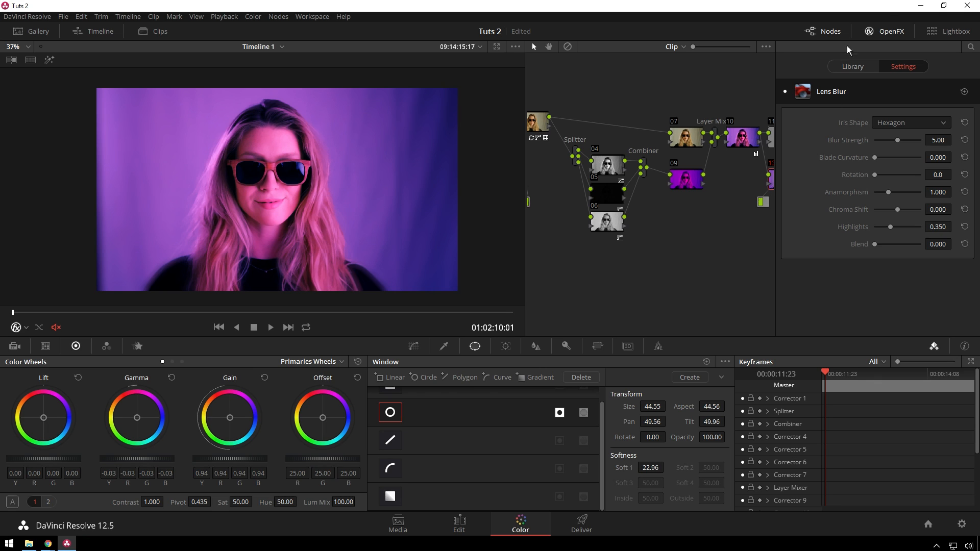
click(891, 31)
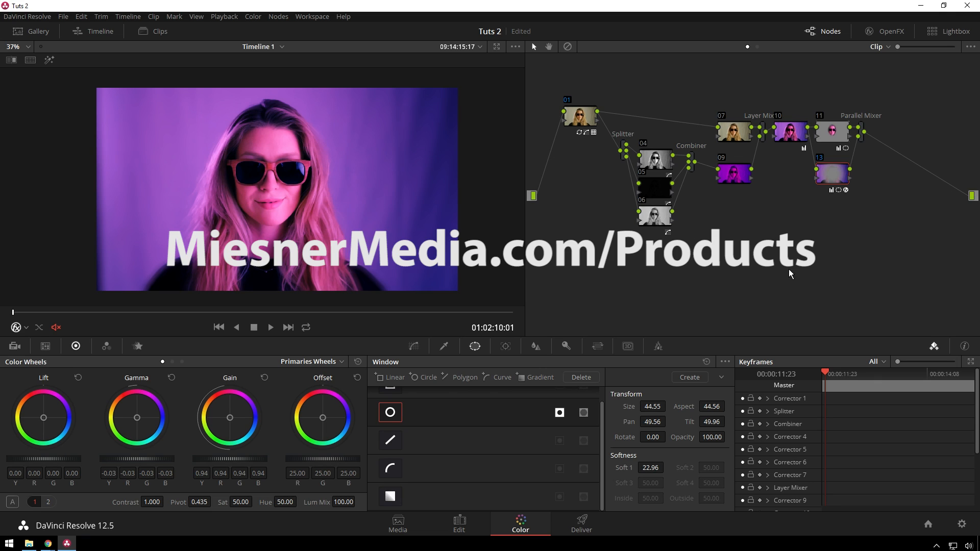
- Reset all grades and nodes on the clip
click(778, 286)
key(ctrl+y)
right_click(734, 233)
click(747, 236)
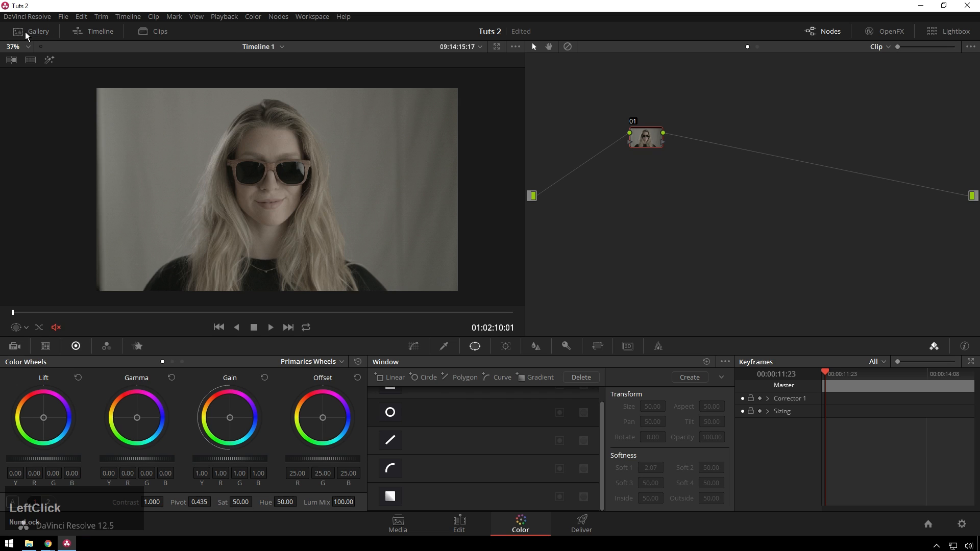
- Open the gallery and apply the Watermelon grade from the Carnival album to the clip
click(21, 32)
drag(525, 236, 648, 241)
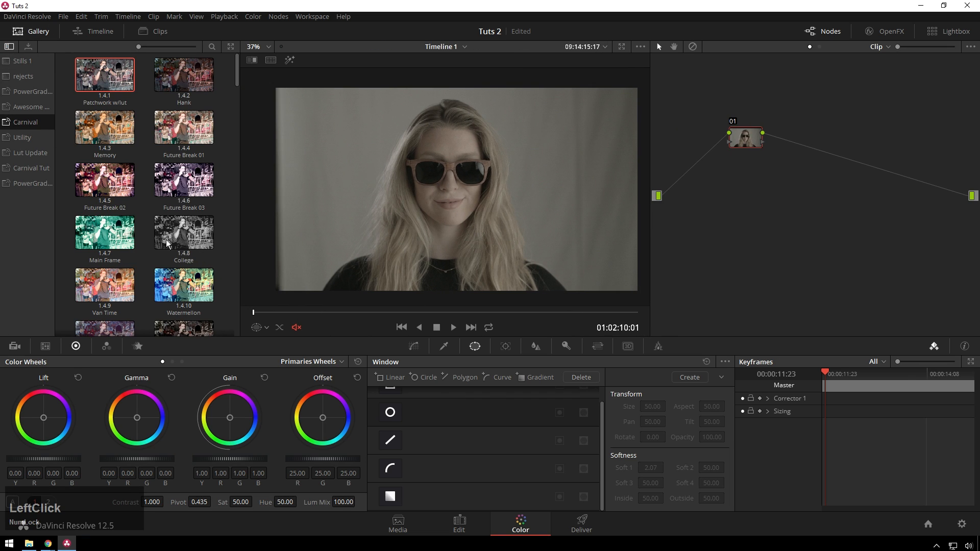
double_click(187, 298)
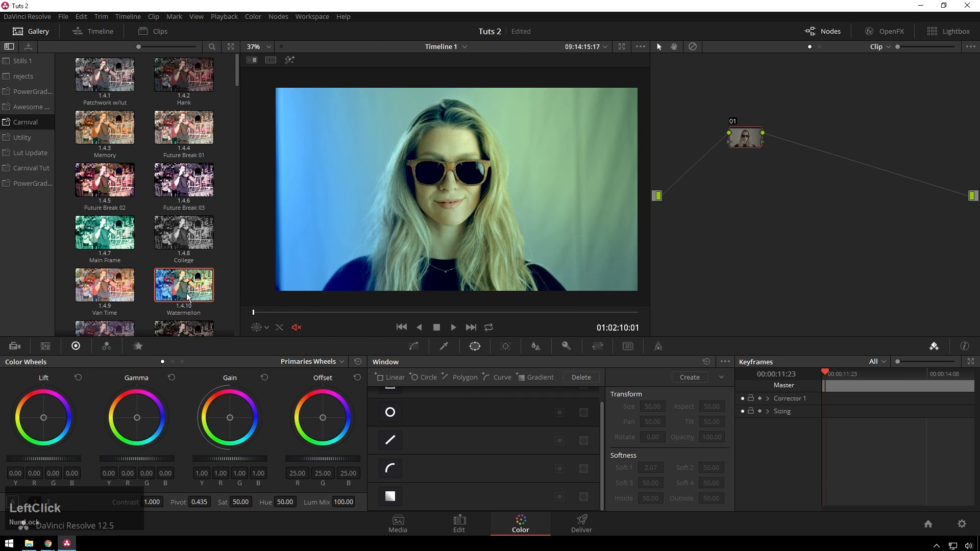
- Spread out the Watermelon nodes and delete nodes 05, 06, 09 and 10 together with the Parallel Mixer
drag(750, 139, 682, 170)
drag(692, 221, 761, 239)
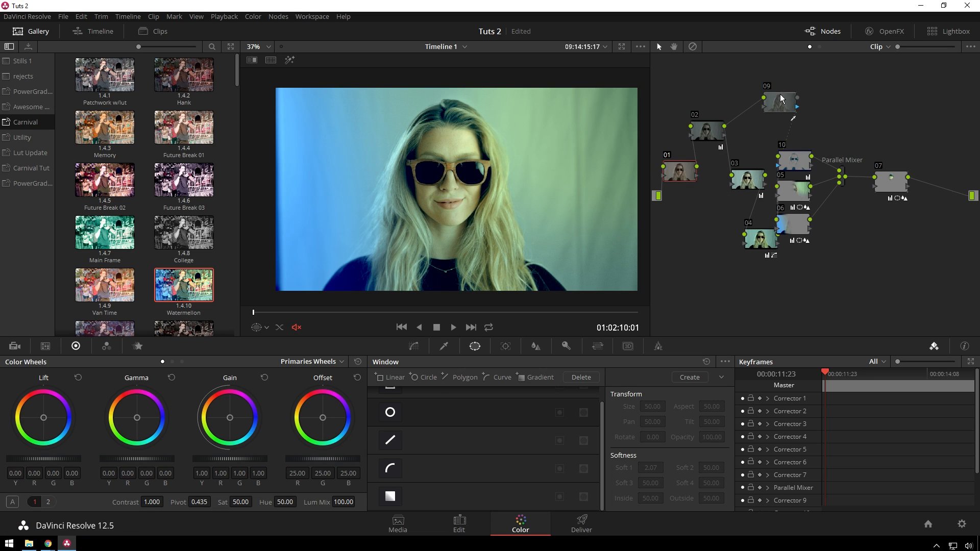
drag(791, 79, 850, 269)
key(Delete)
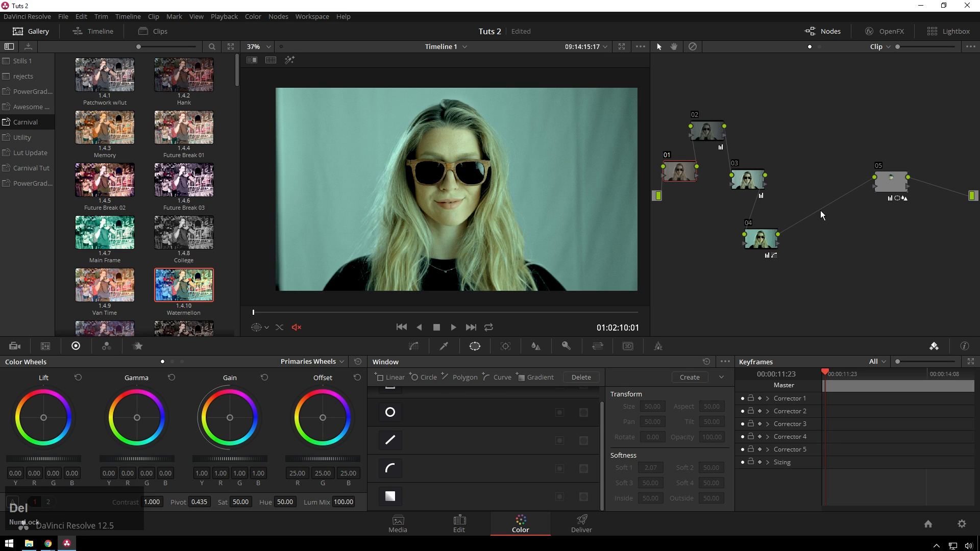
- Warm node 03 by shifting its gain to R 2.04, G 1.65, B 1.49
click(741, 183)
drag(230, 424, 228, 418)
- Reset the clip's grades and nodes, apply the Wonder Warf grade from the Carnival album and move its node 01 clear of node 05
right_click(882, 127)
click(180, 122)
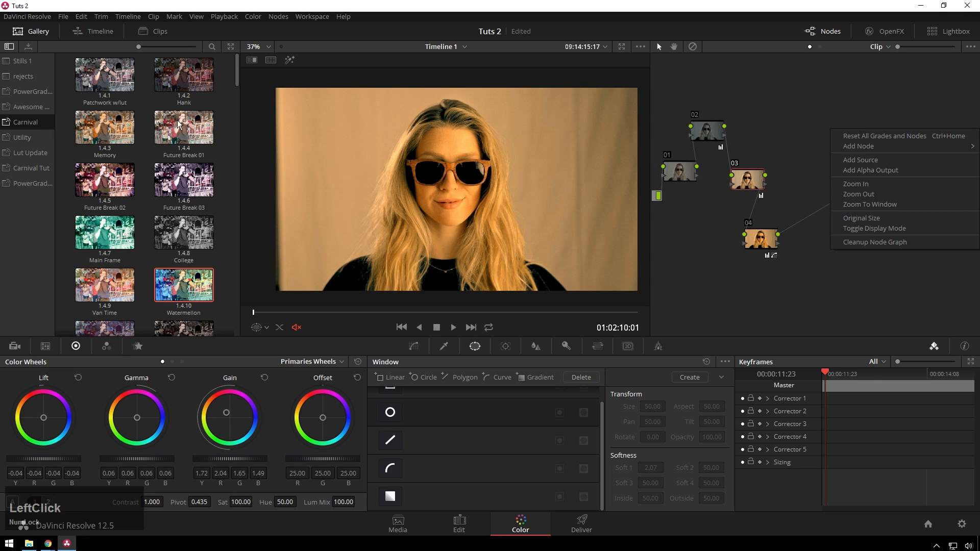
click(817, 129)
right_click(811, 127)
click(847, 152)
scroll(163, 253, down, 10)
double_click(192, 268)
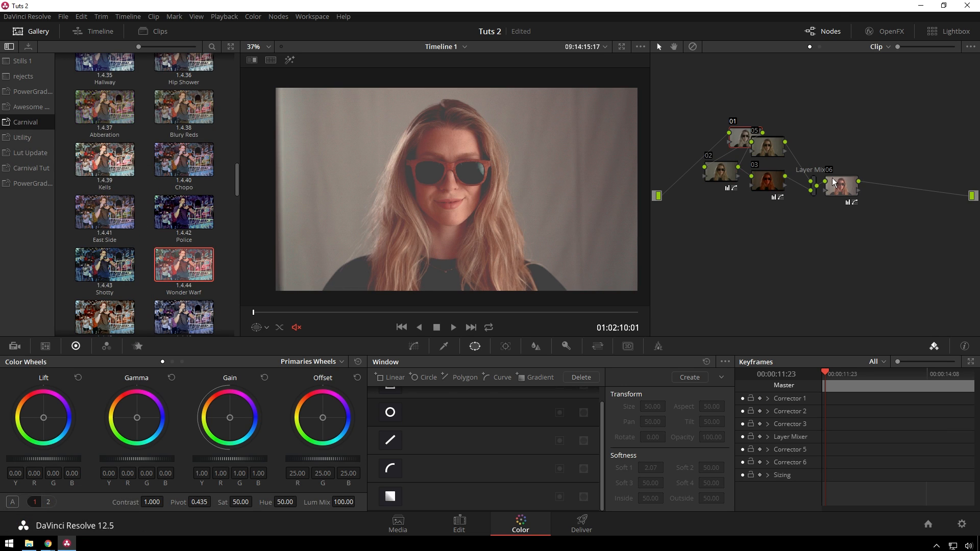
drag(739, 136, 711, 127)
- Replace the Wonder Warf grade with the Police grade and raise the compound node's gamma to 0.03
right_click(794, 233)
click(812, 239)
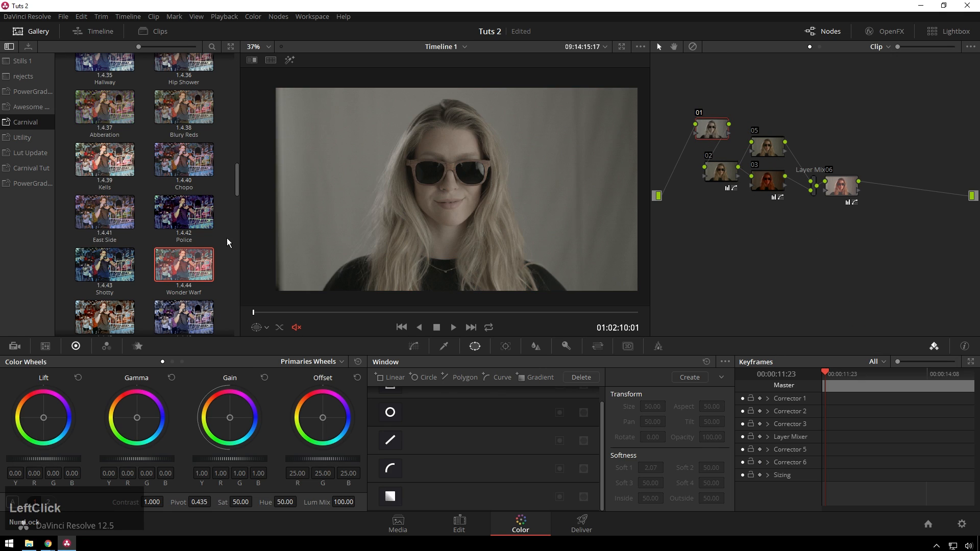
drag(195, 217, 746, 139)
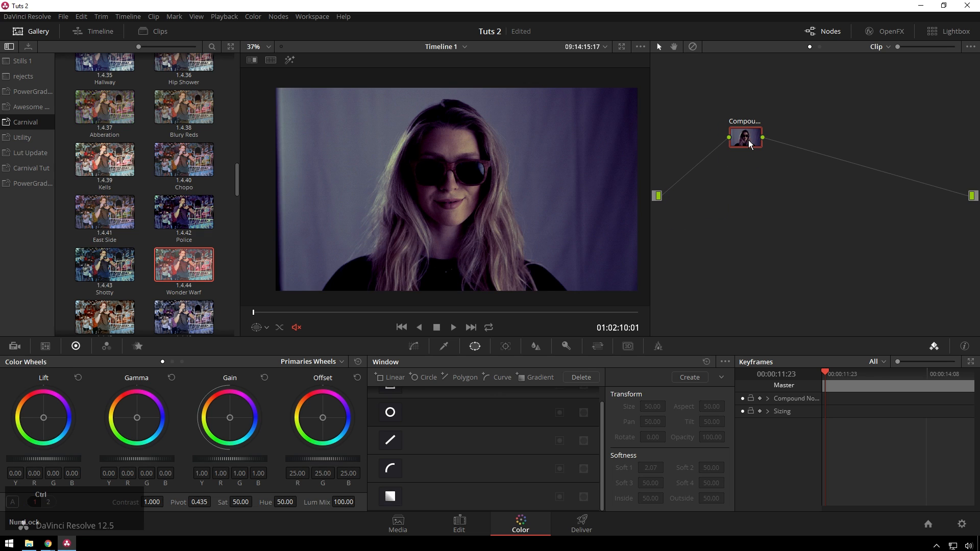
drag(145, 459, 215, 435)
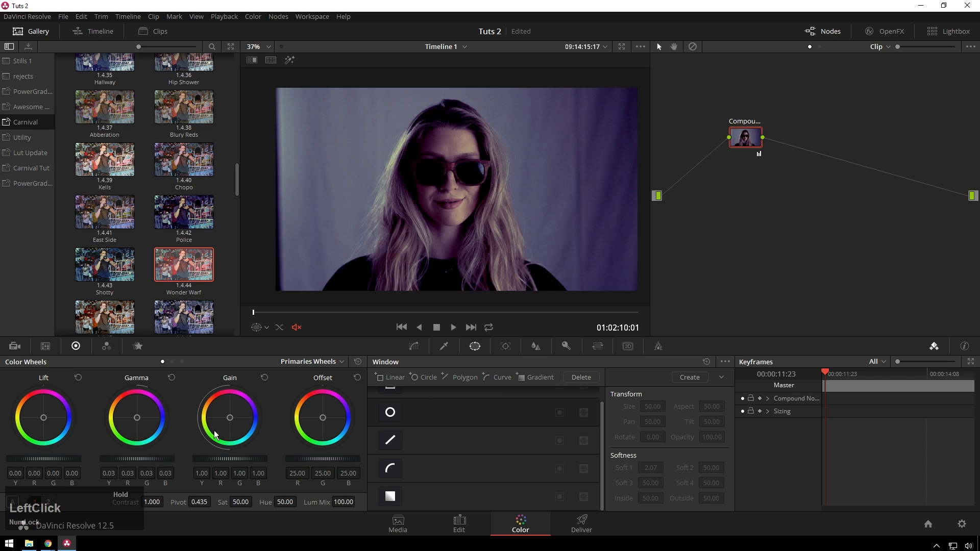
- Open the compound node and raise the gain of its node 02 to 1.12
ctrl+double_click(746, 139)
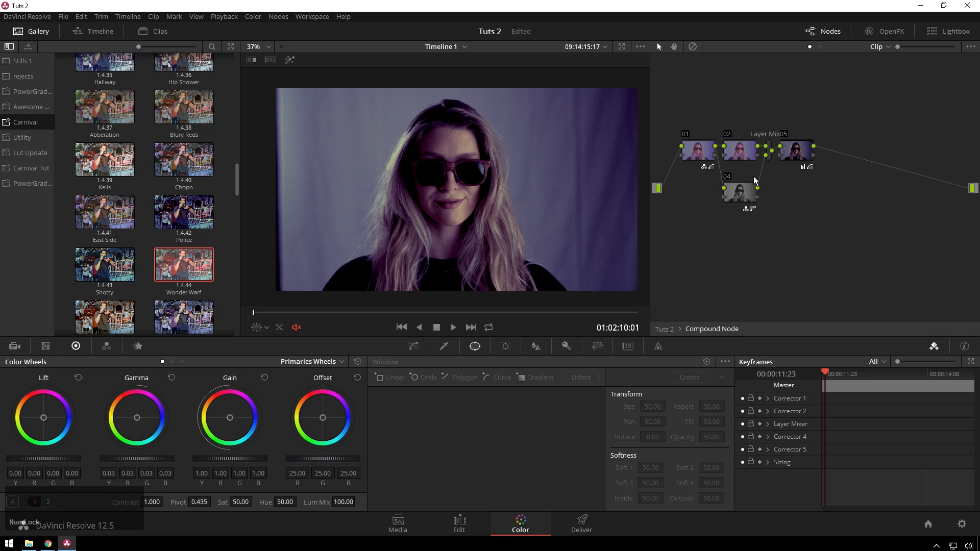
click(746, 154)
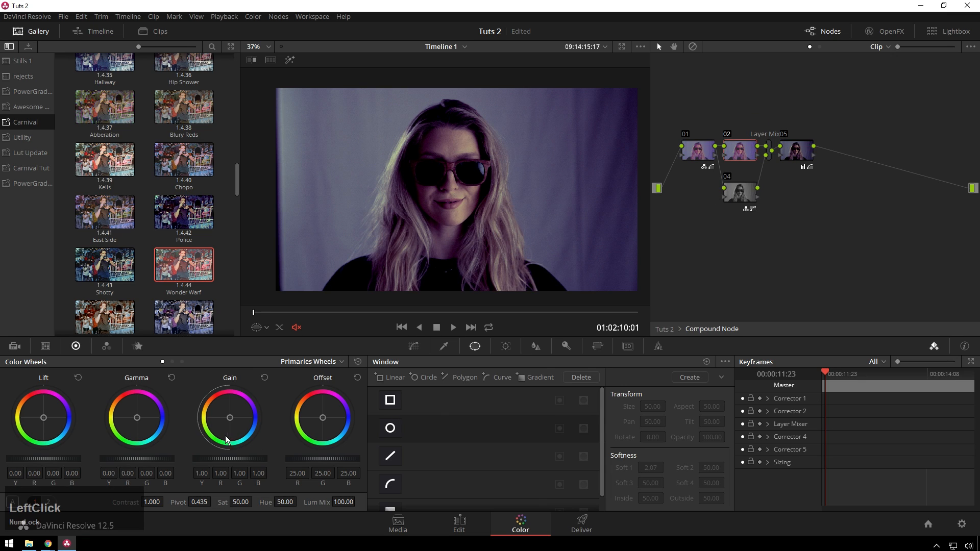
drag(241, 459, 257, 459)
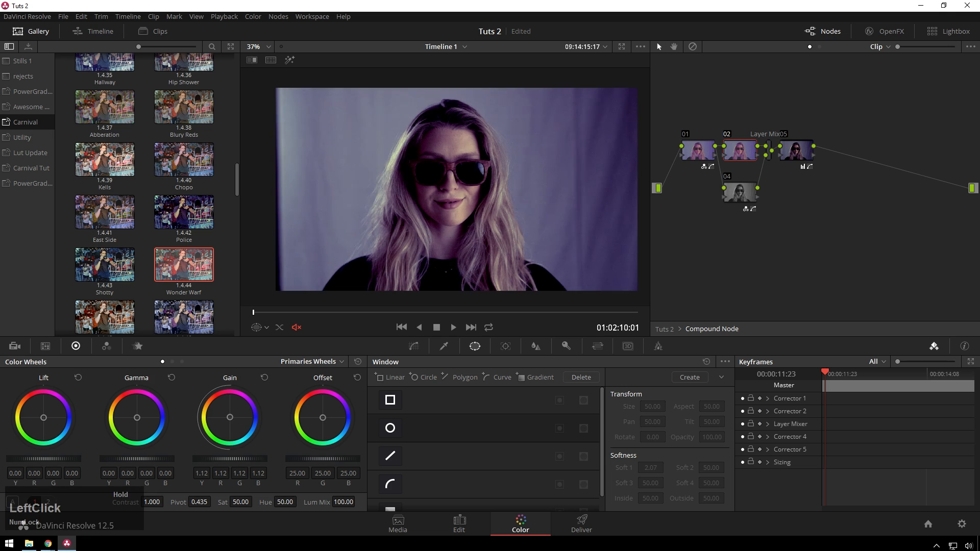
- Shift the offset and gamma colour balance of node 04 inside the compound node
click(747, 190)
drag(329, 429, 336, 428)
drag(137, 417, 112, 434)
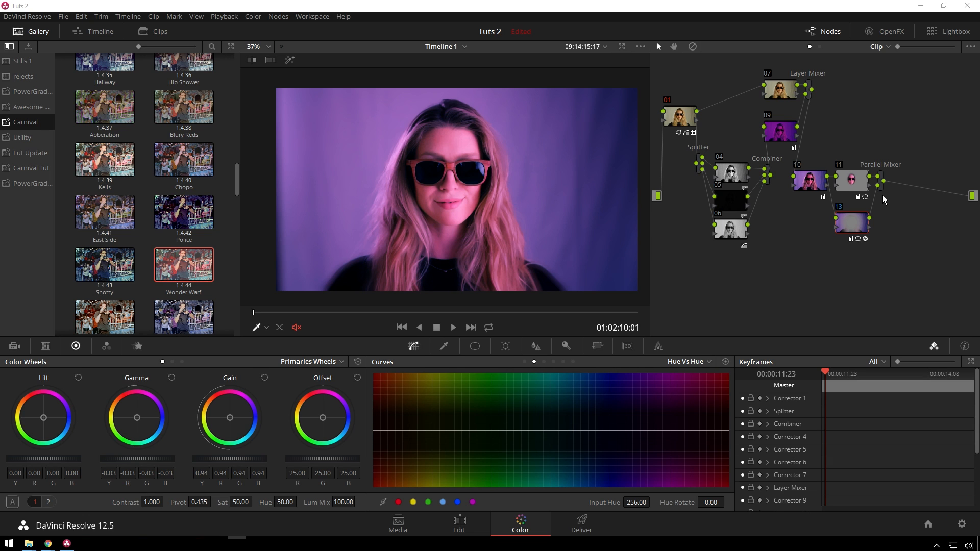
- Add a serial node after the Parallel Mixer and raise the blue-to-magenta range of its Hue Vs Hue curve to a 65.89 hue rotation
key(alt+s)
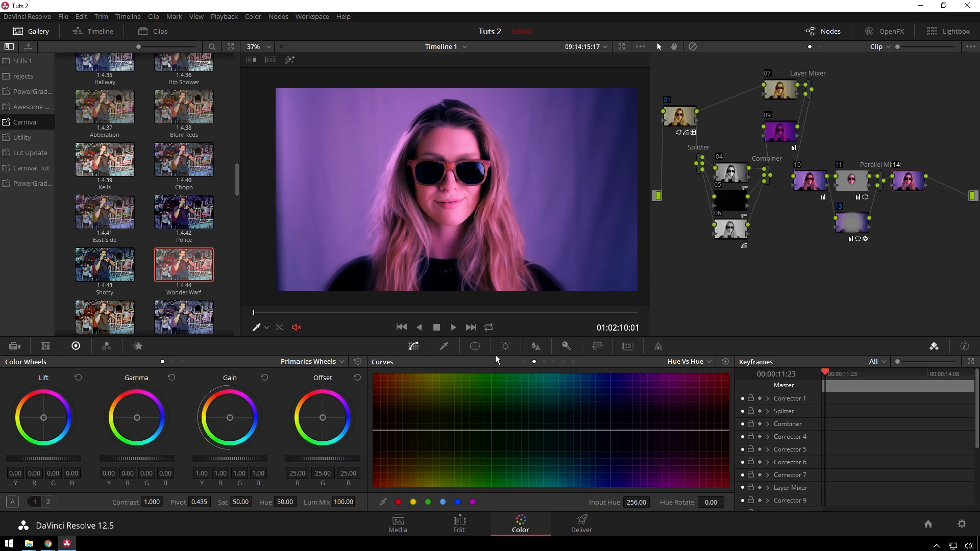
click(458, 502)
drag(610, 430, 655, 413)
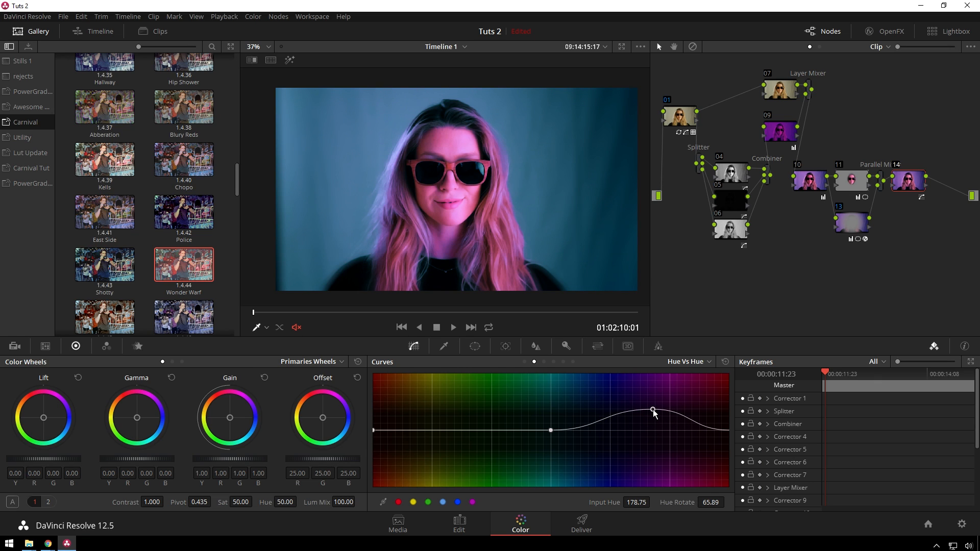